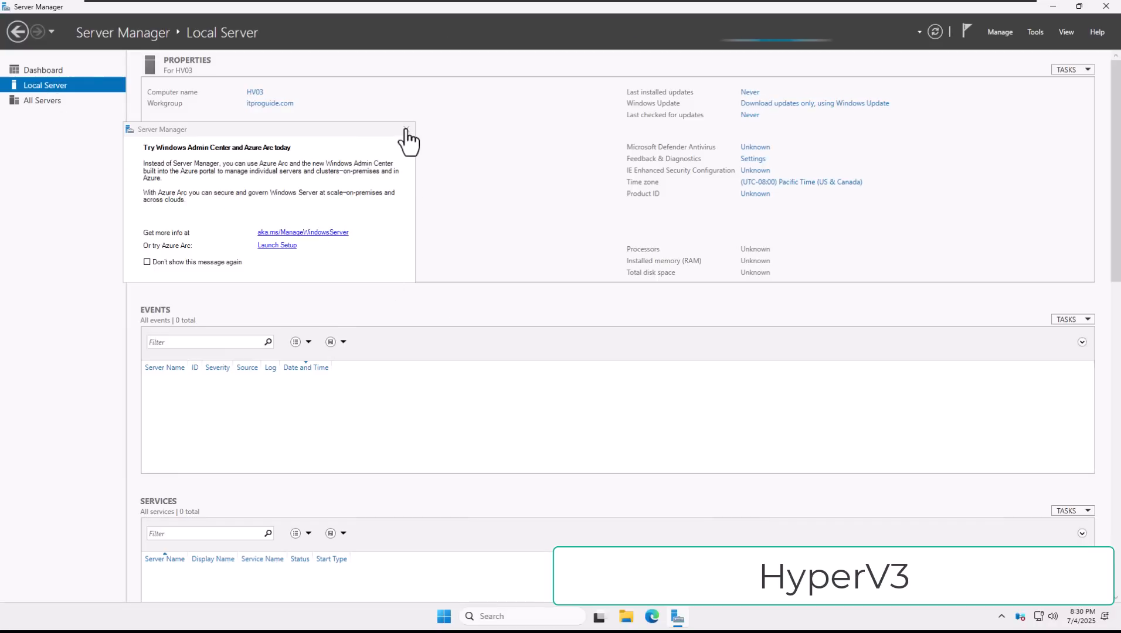
Dismiss the Windows Admin Center and Azure Arc notice
{"action": "left_click", "coordinate": [407, 129]}
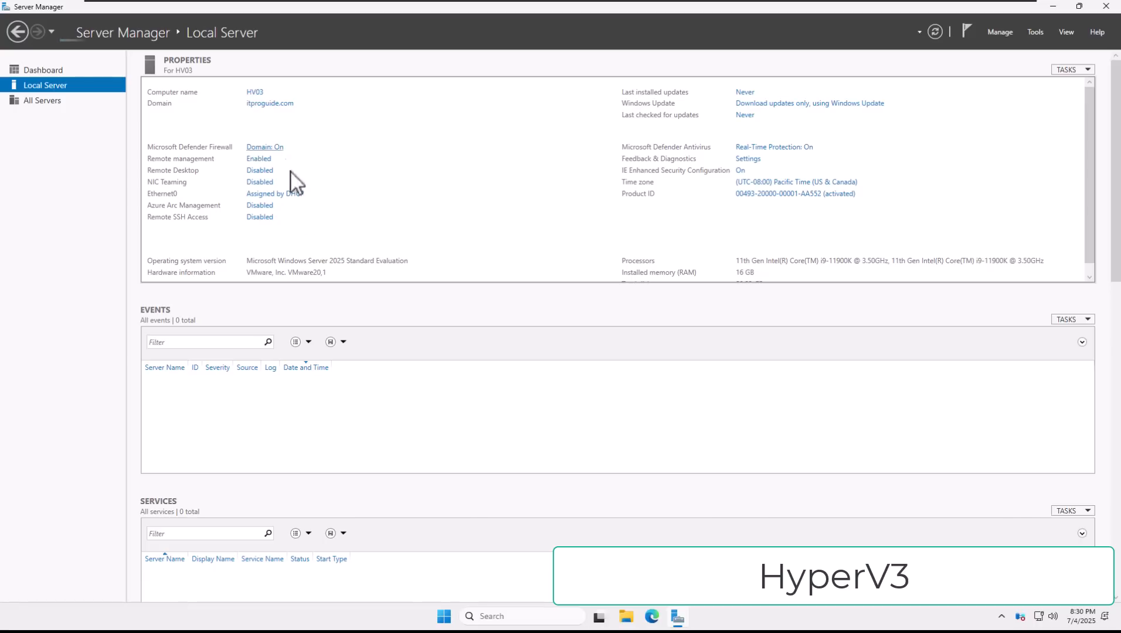
{"action": "left_click", "coordinate": [444, 616]}
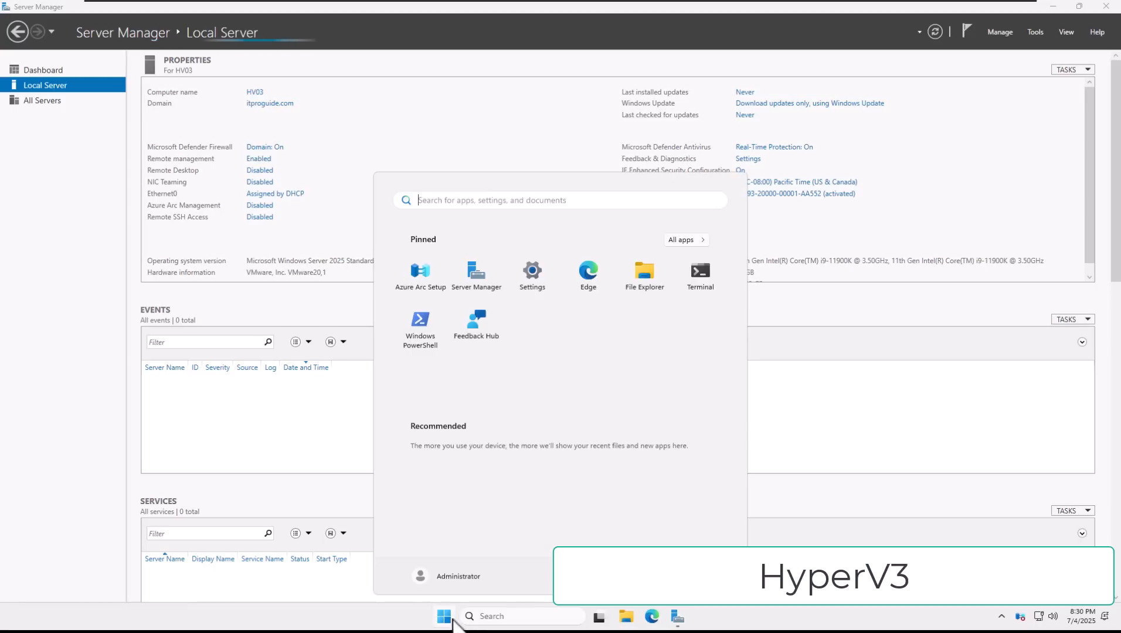
{"action": "type", "text": "fre"}
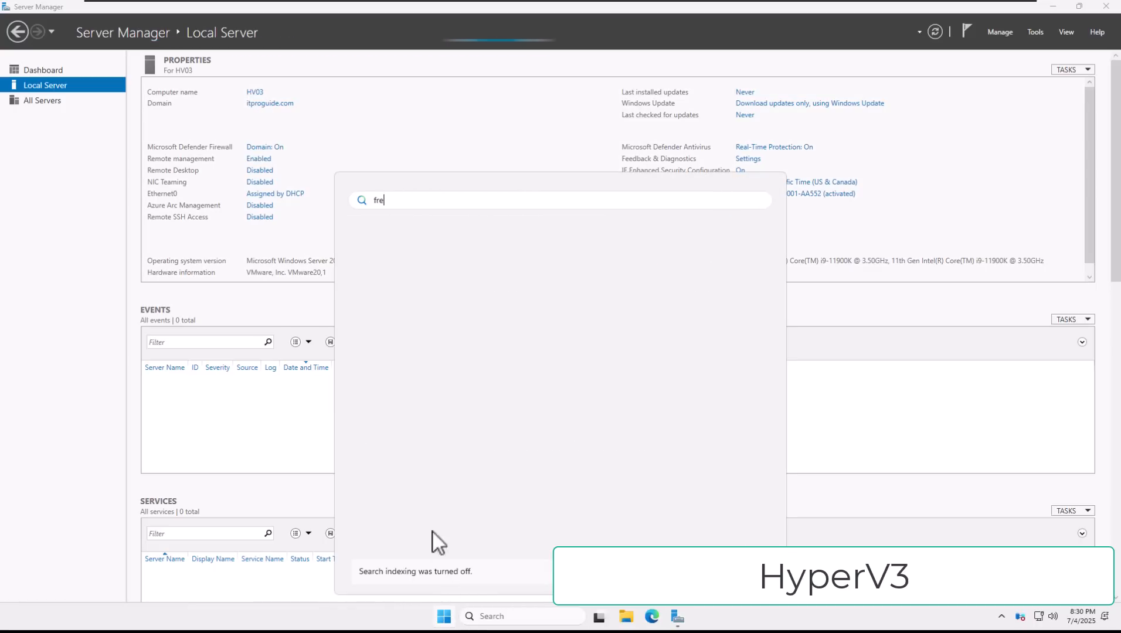
{"action": "key", "text": "BackSpace"}
{"action": "key", "text": "BackSpace"}
{"action": "left_click", "coordinate": [96, 154]}
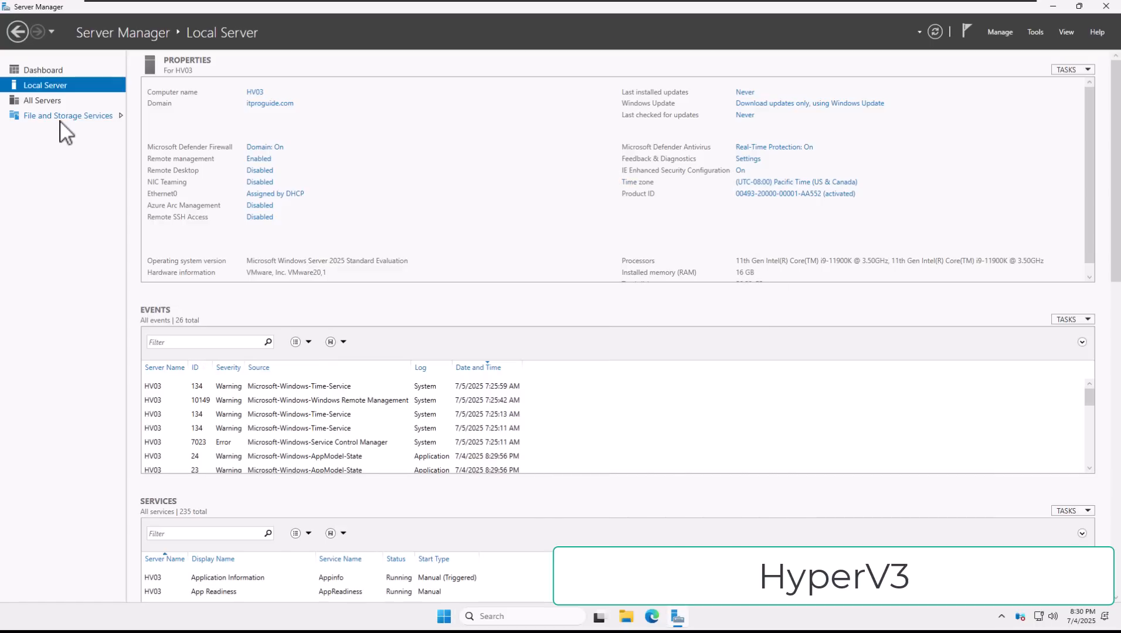
Start the Microsoft iSCSI service with automatic startup on HV03 and open the iSCSI Initiator properties
{"action": "left_click", "coordinate": [1036, 32]}
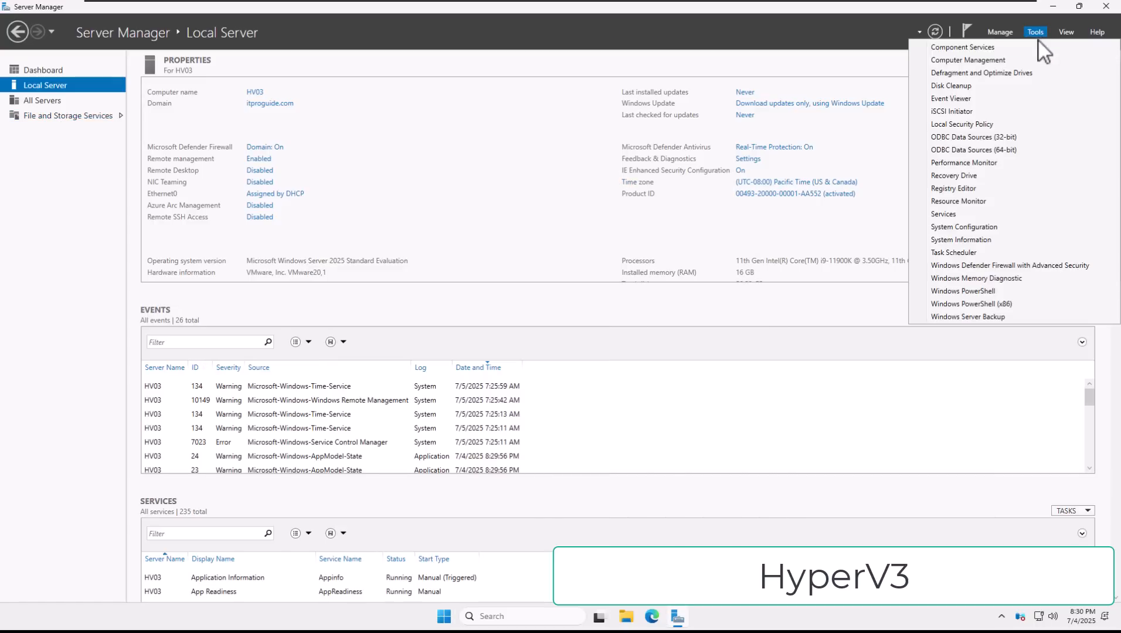
{"action": "left_click", "coordinate": [950, 112]}
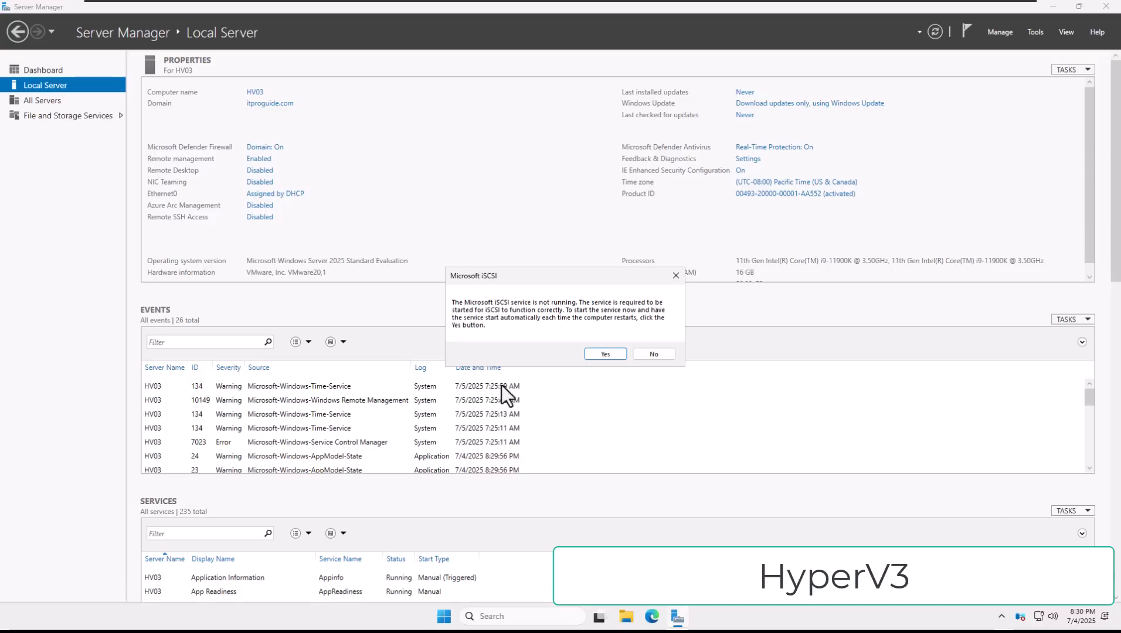
{"action": "left_click", "coordinate": [605, 355]}
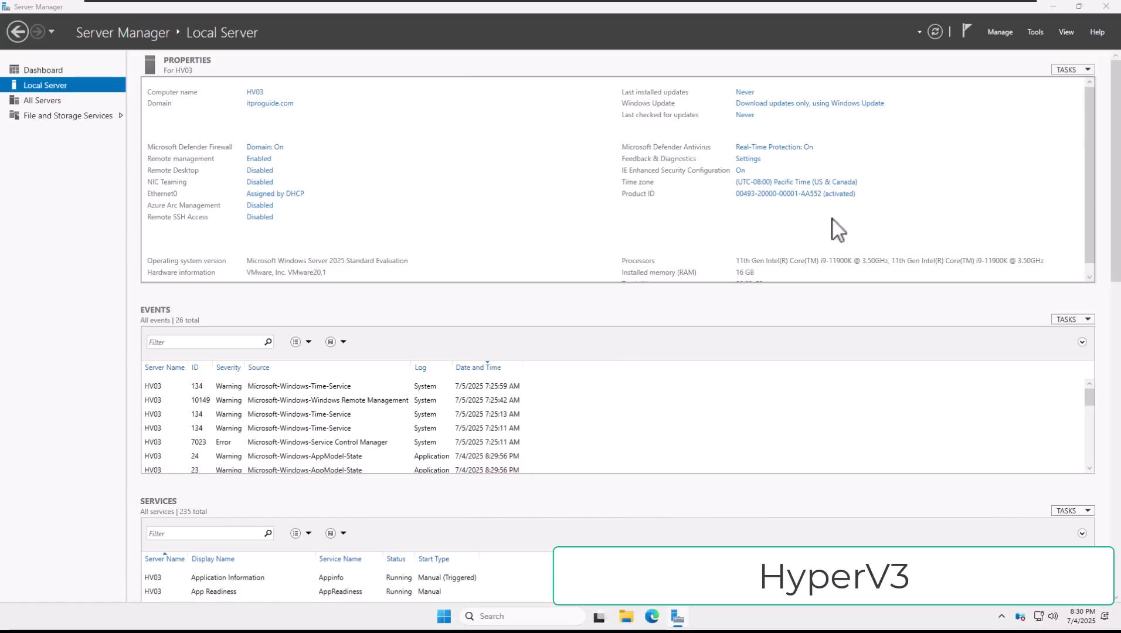
{"action": "left_click", "coordinate": [1033, 35]}
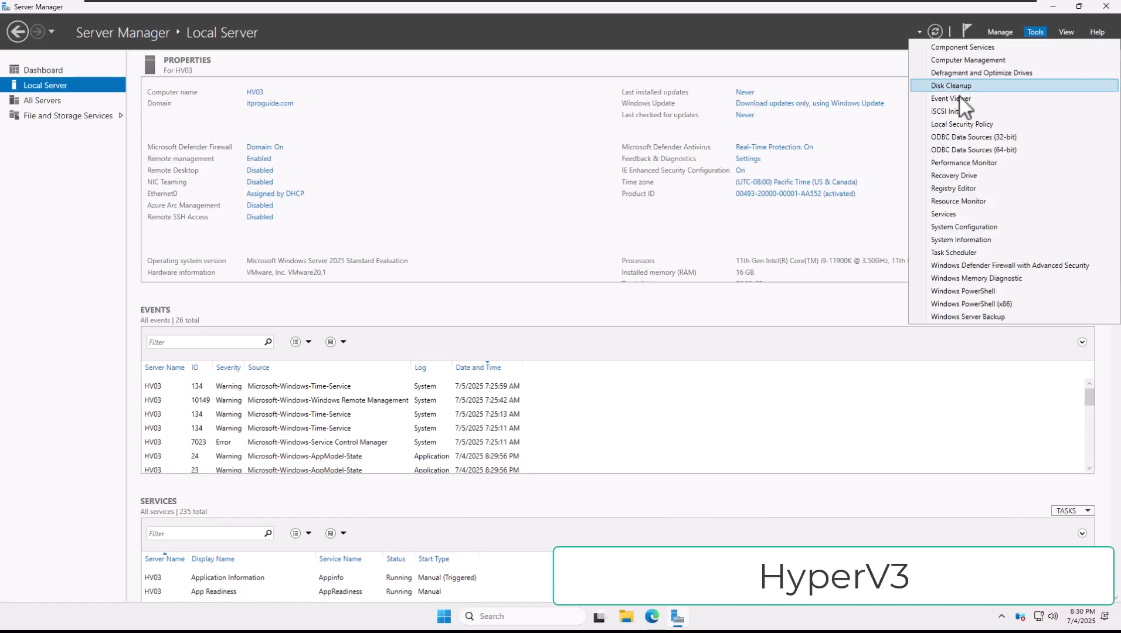
{"action": "left_click", "coordinate": [948, 112]}
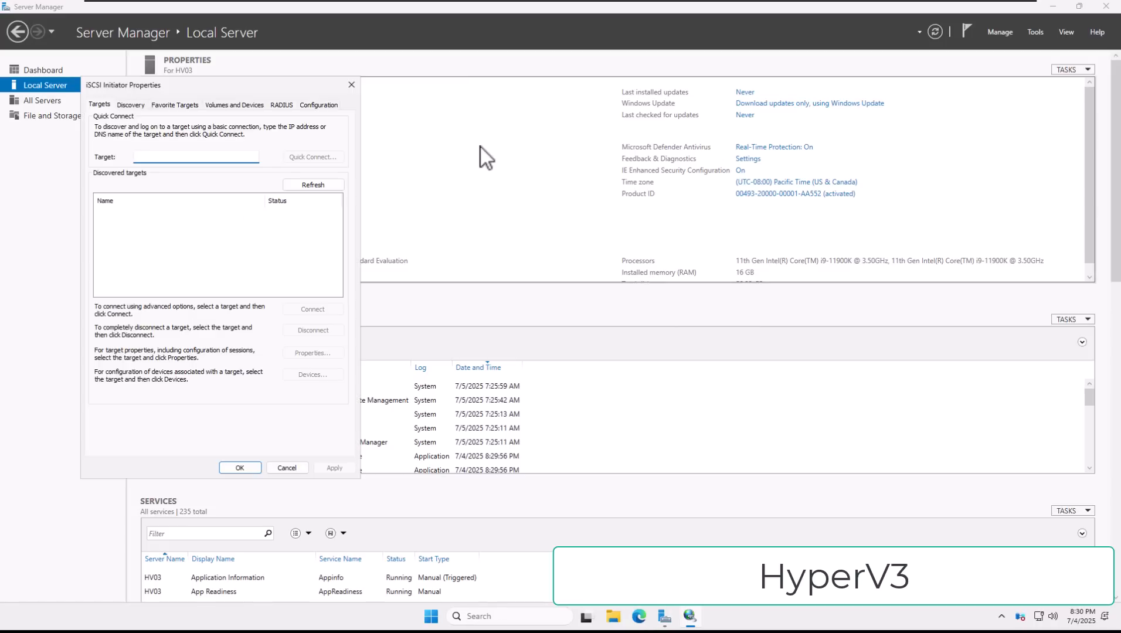
Copy HV03's initiator name from the iSCSI Initiator configuration settings
{"action": "left_click", "coordinate": [240, 105]}
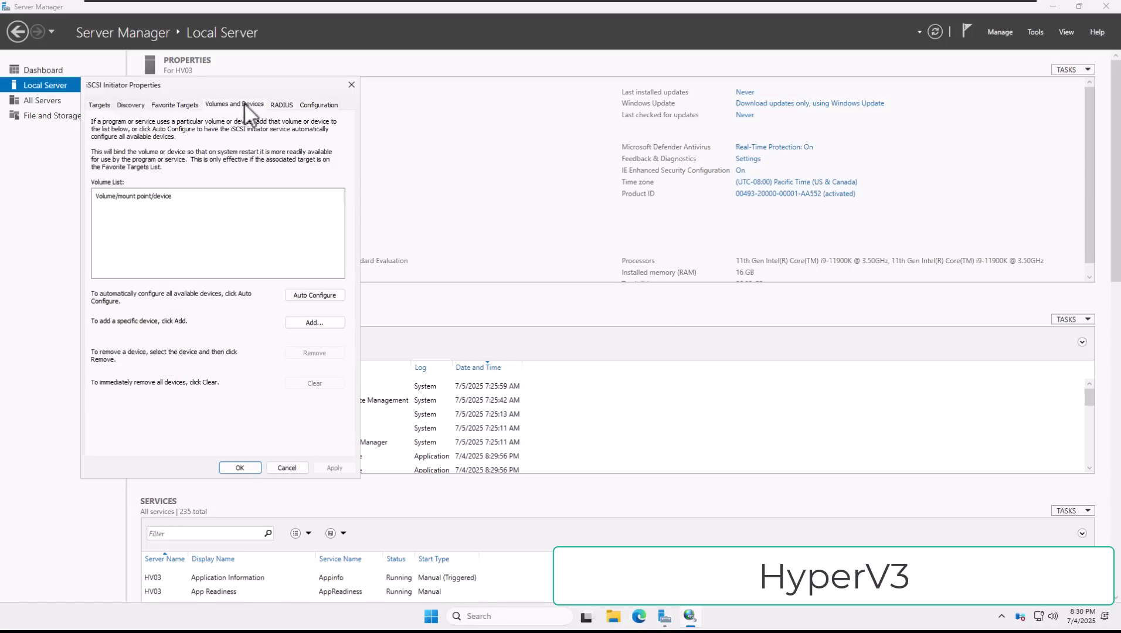
{"action": "left_click", "coordinate": [300, 107]}
{"action": "mouse_move", "coordinate": [234, 214]}
{"action": "left_mouse_down"}
{"action": "mouse_move", "coordinate": [88, 214]}
{"action": "mouse_move", "coordinate": [252, 214]}
{"action": "left_mouse_up"}
{"action": "left_click", "coordinate": [105, 214]}
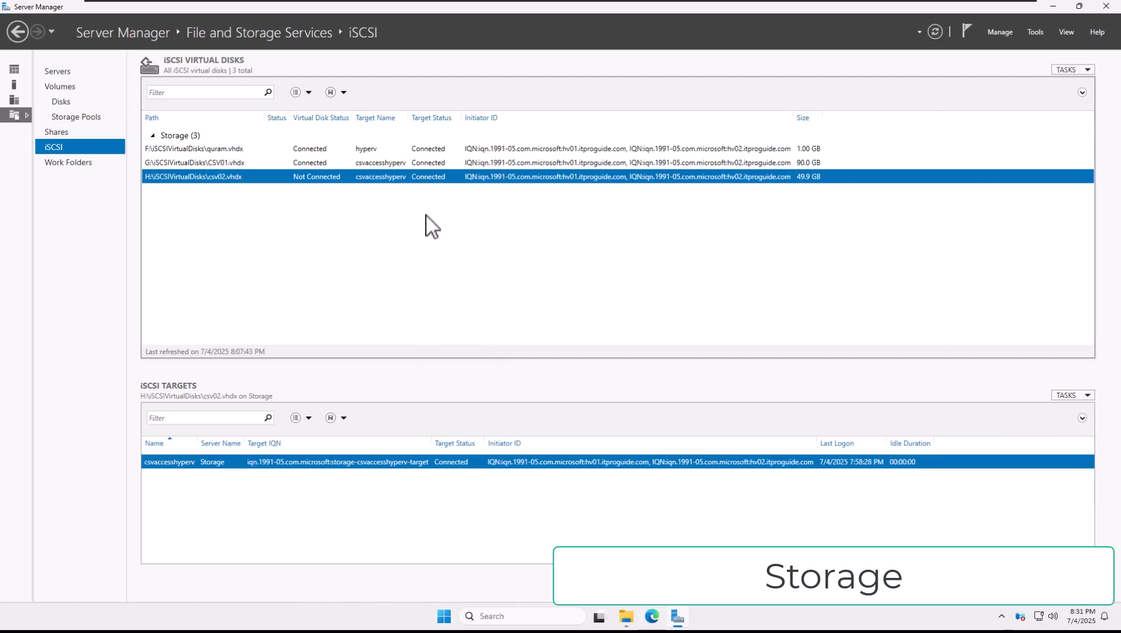
On the storage server, view the properties of the csv02.vhdx iSCSI virtual disk and close them without changes
{"action": "right_click", "coordinate": [448, 183]}
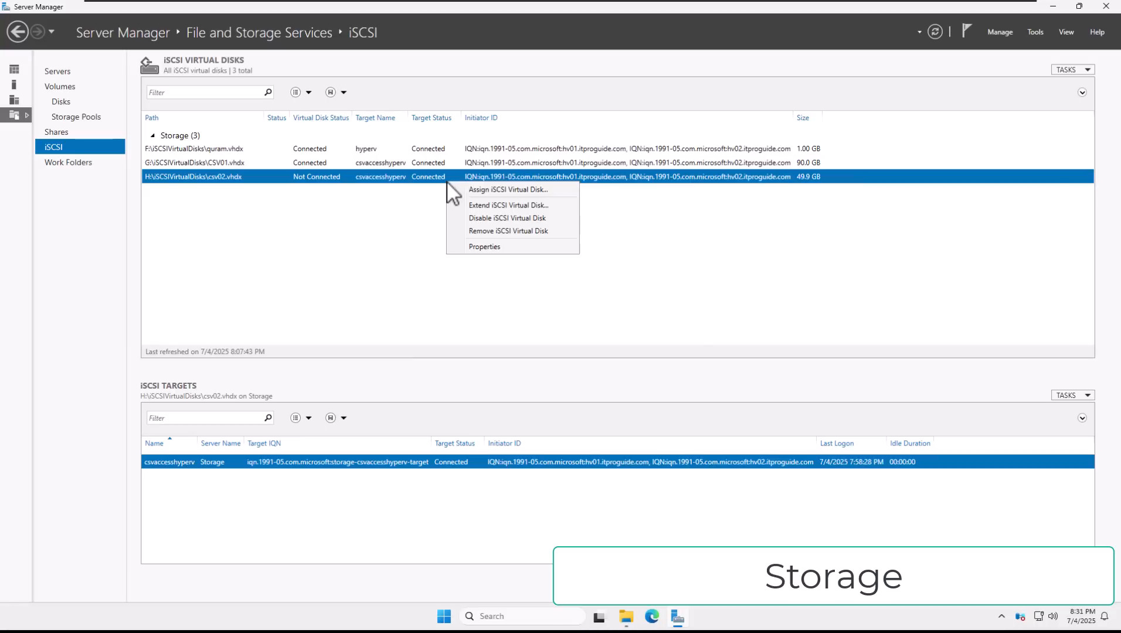
{"action": "left_click", "coordinate": [476, 247]}
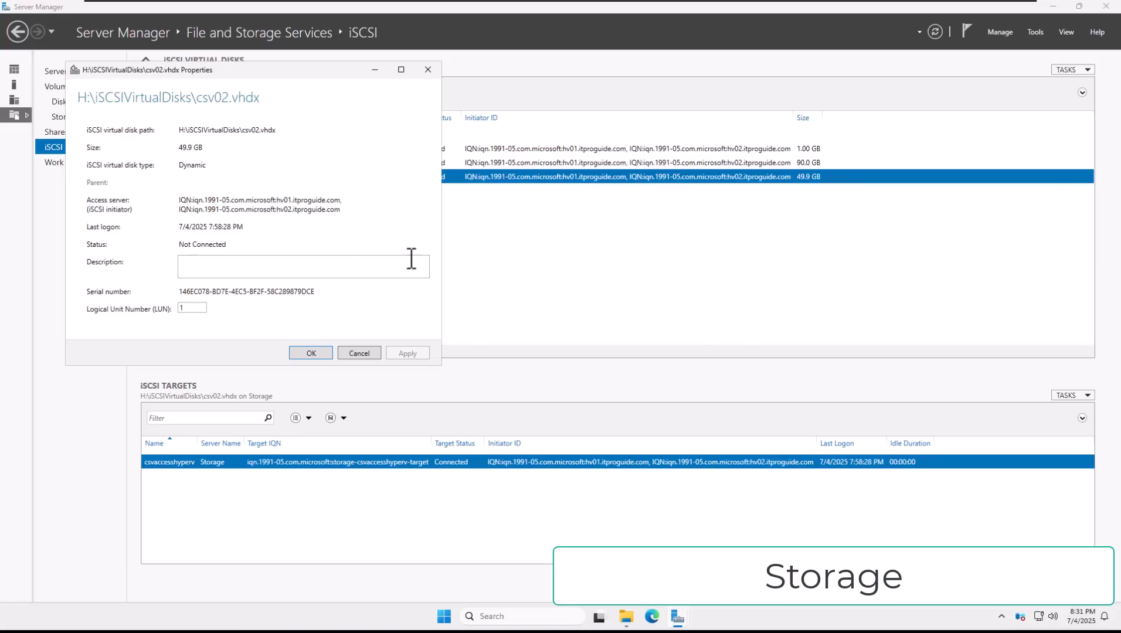
{"action": "left_click", "coordinate": [231, 274]}
{"action": "left_click", "coordinate": [357, 353]}
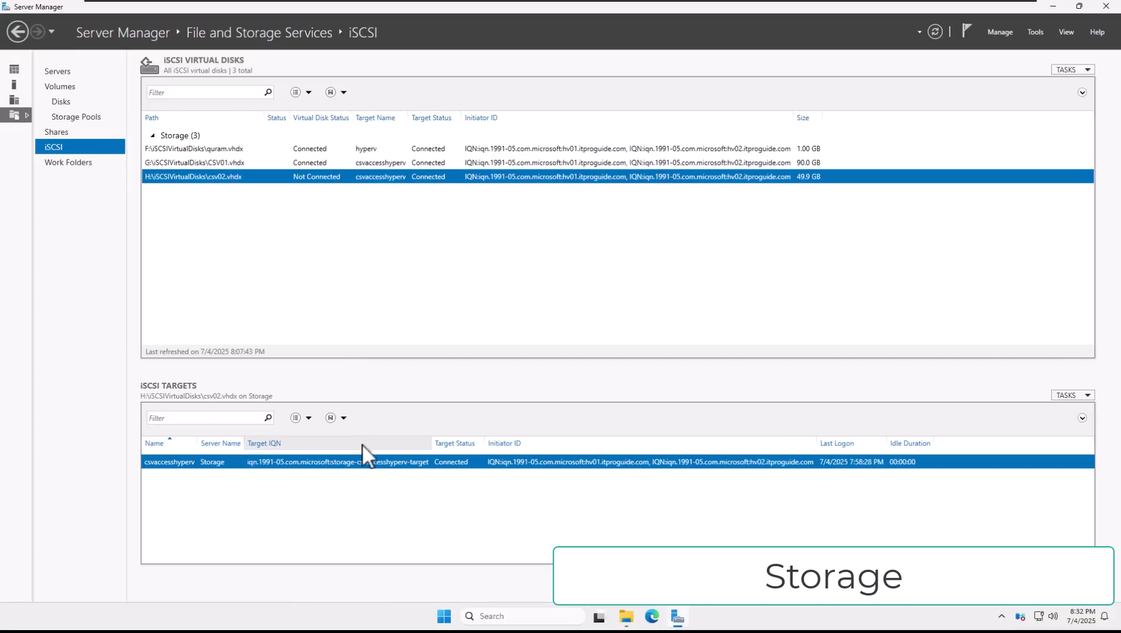
Add the copied IQN iqn.1991-05.com.microsoft:hv03.itproguide.com to the csvaccesshyperv target's initiators and apply the change
{"action": "right_click", "coordinate": [360, 463]}
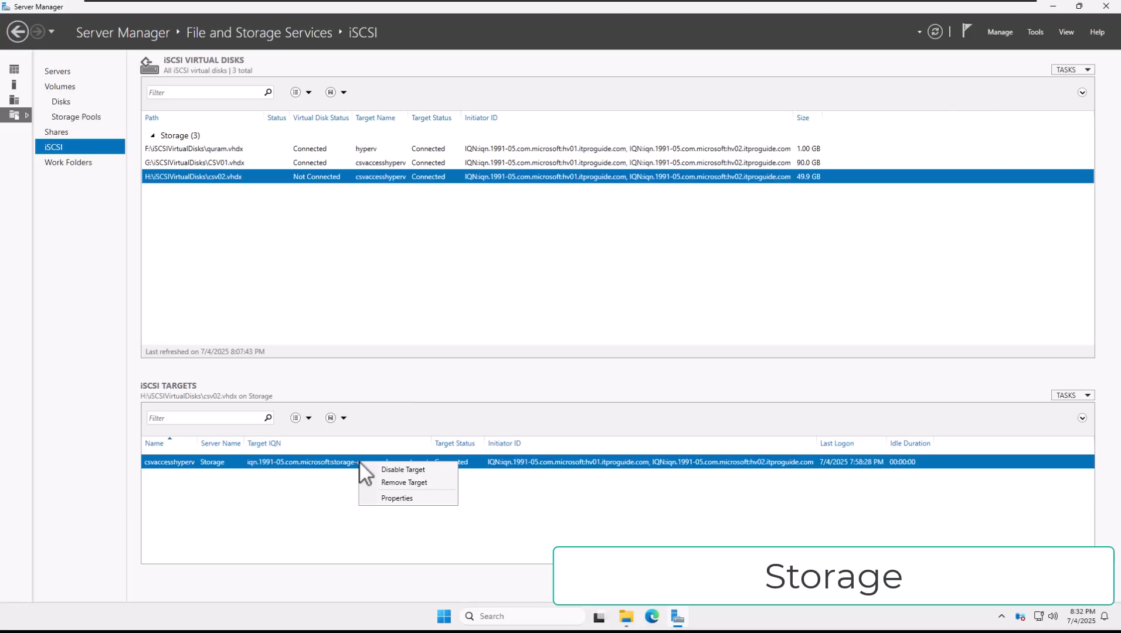
{"action": "left_click", "coordinate": [390, 498]}
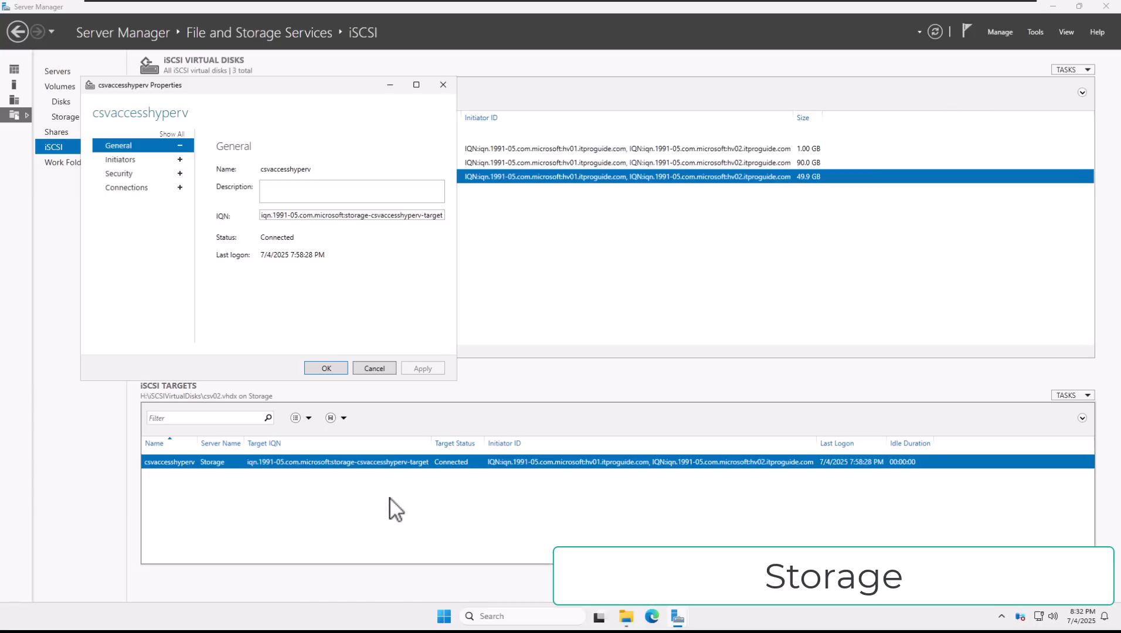
{"action": "left_click", "coordinate": [159, 162]}
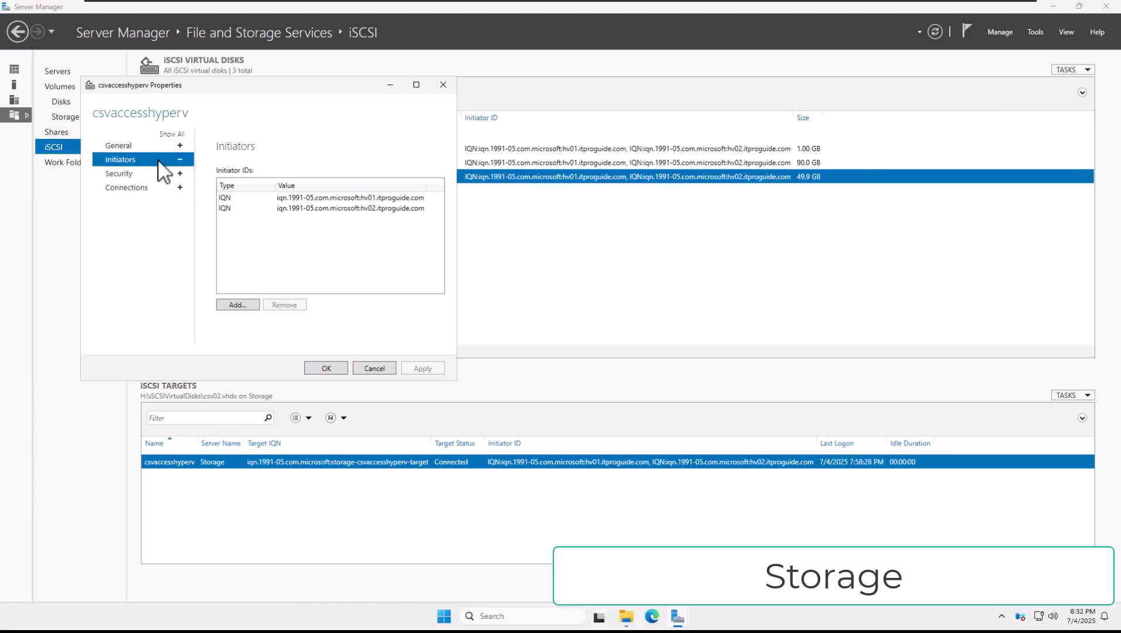
{"action": "left_click", "coordinate": [250, 304]}
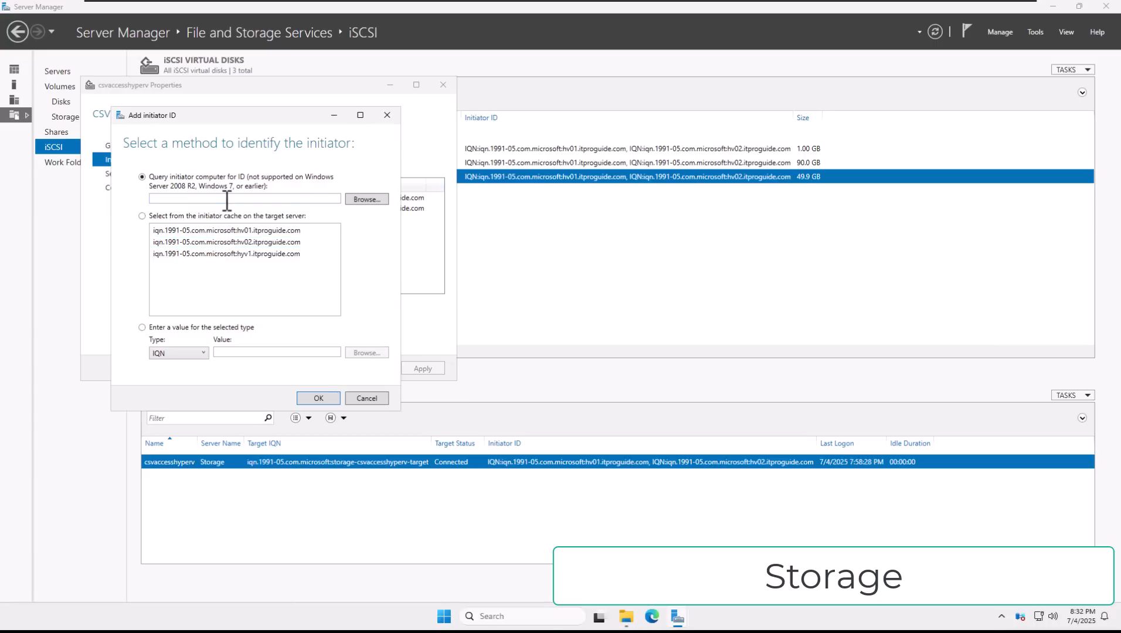
{"action": "left_click", "coordinate": [228, 351]}
{"action": "key", "text": "ctrl+v"}
{"action": "left_click", "coordinate": [318, 397]}
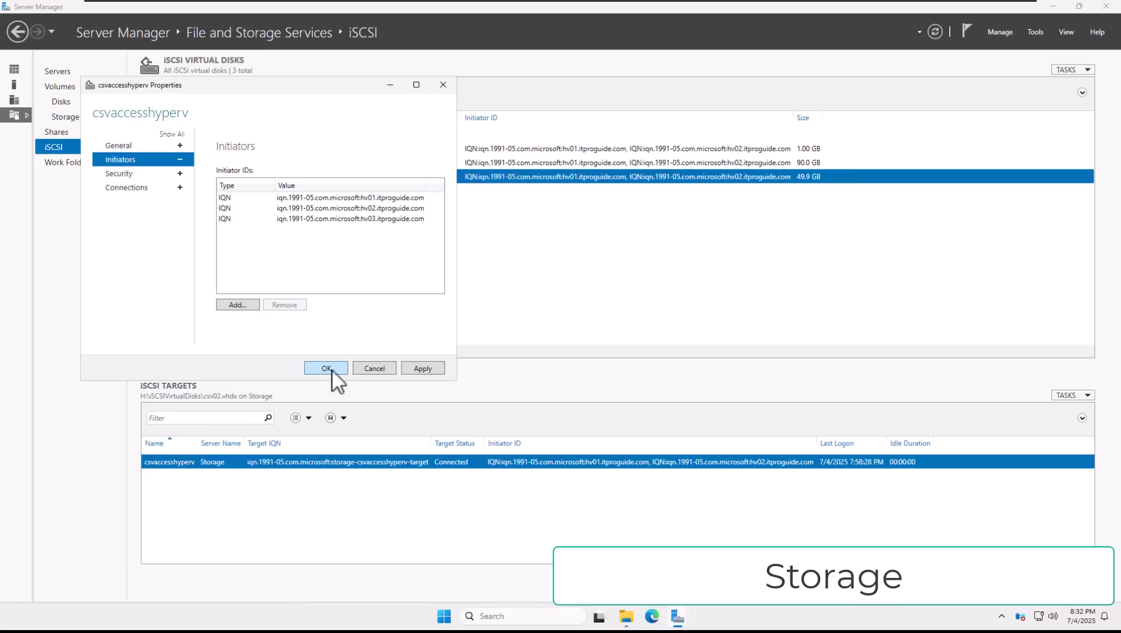
{"action": "left_click", "coordinate": [412, 369]}
{"action": "left_click", "coordinate": [326, 373]}
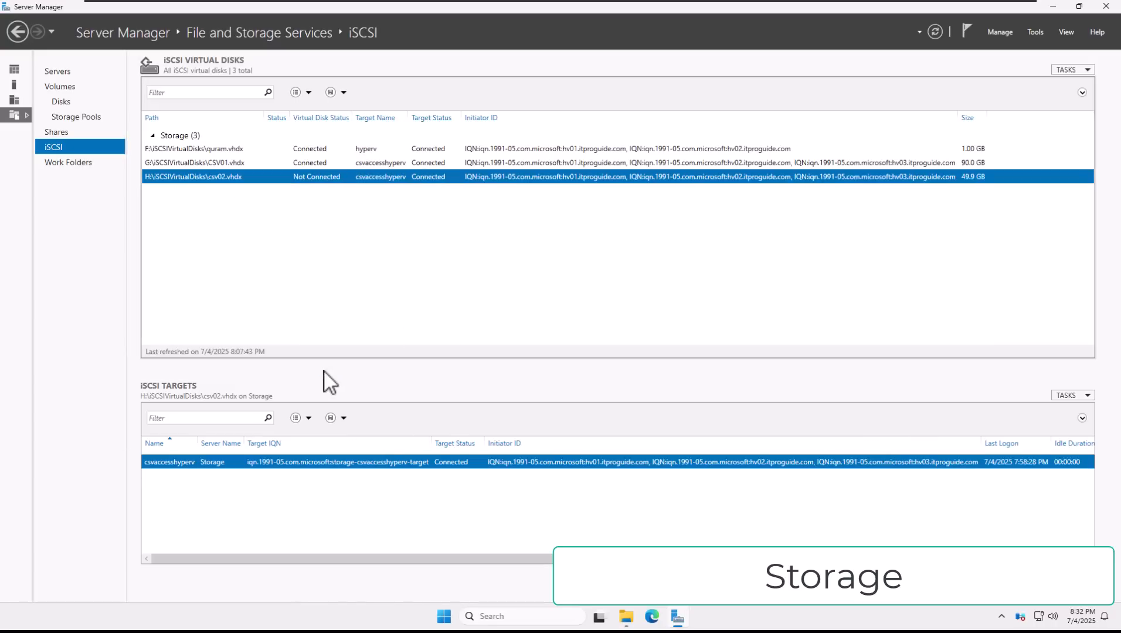
Check the initiator list of the iSCSI target assigned to CSV01.vhdx, then close its properties unchanged
{"action": "left_click", "coordinate": [305, 163]}
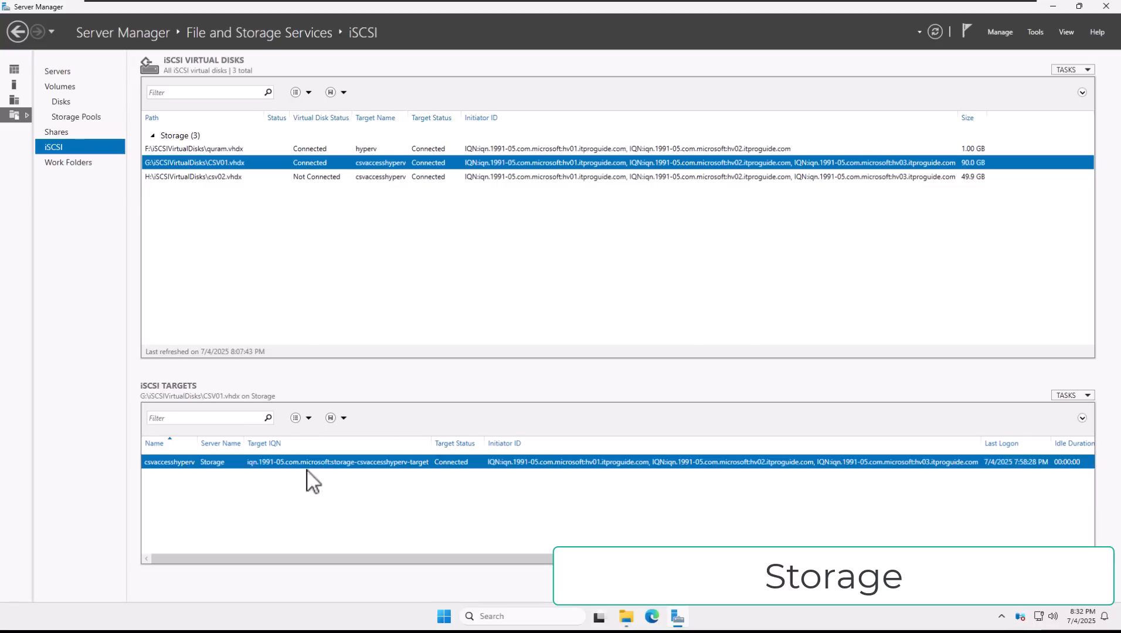
{"action": "right_click", "coordinate": [323, 463]}
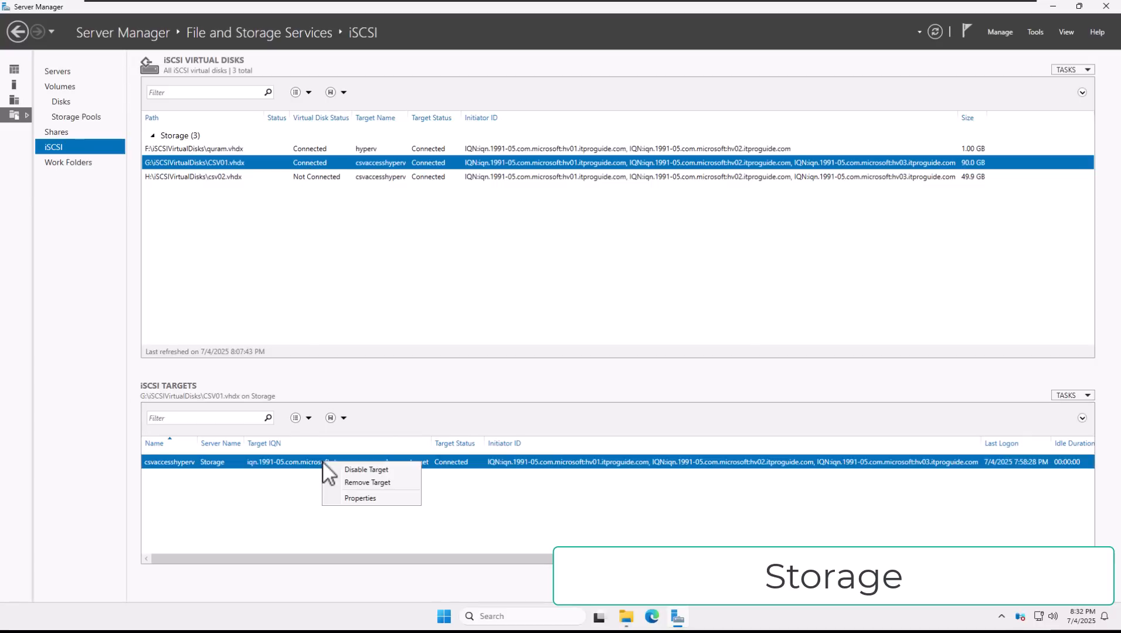
{"action": "left_click", "coordinate": [355, 499]}
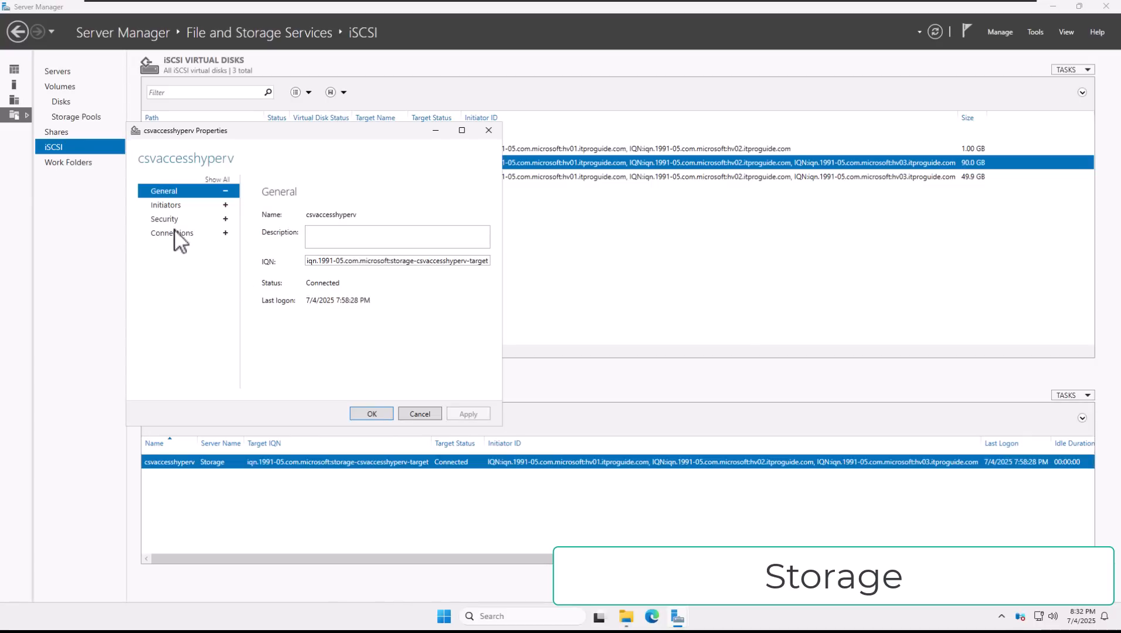
{"action": "left_click", "coordinate": [167, 206]}
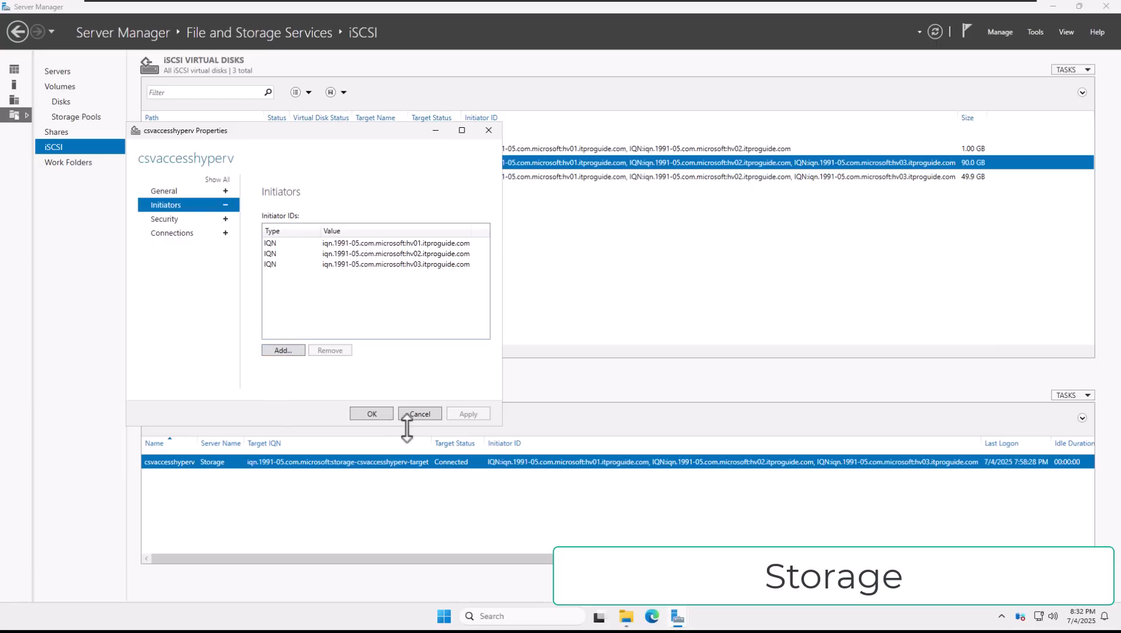
{"action": "left_click", "coordinate": [424, 417]}
Add the IQN iqn.1991-05.com.microsoft:hv03.itproguide.com to the initiators of the quram.vhdx disk's hyperv target and apply the change
{"action": "left_click", "coordinate": [232, 151]}
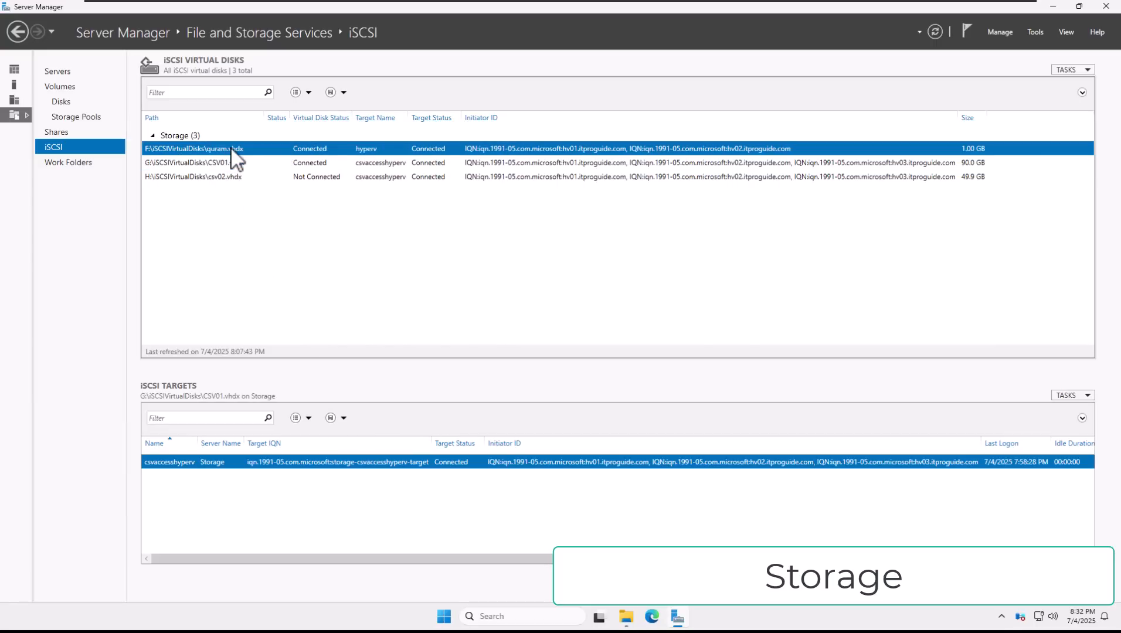
{"action": "right_click", "coordinate": [231, 457]}
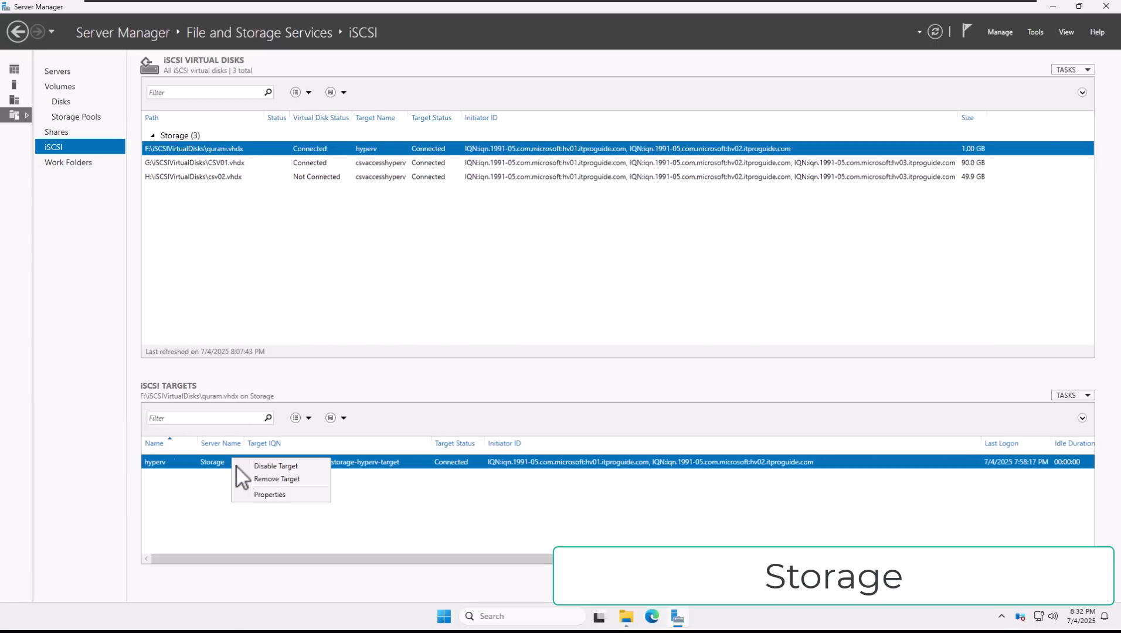
{"action": "left_click", "coordinate": [260, 495]}
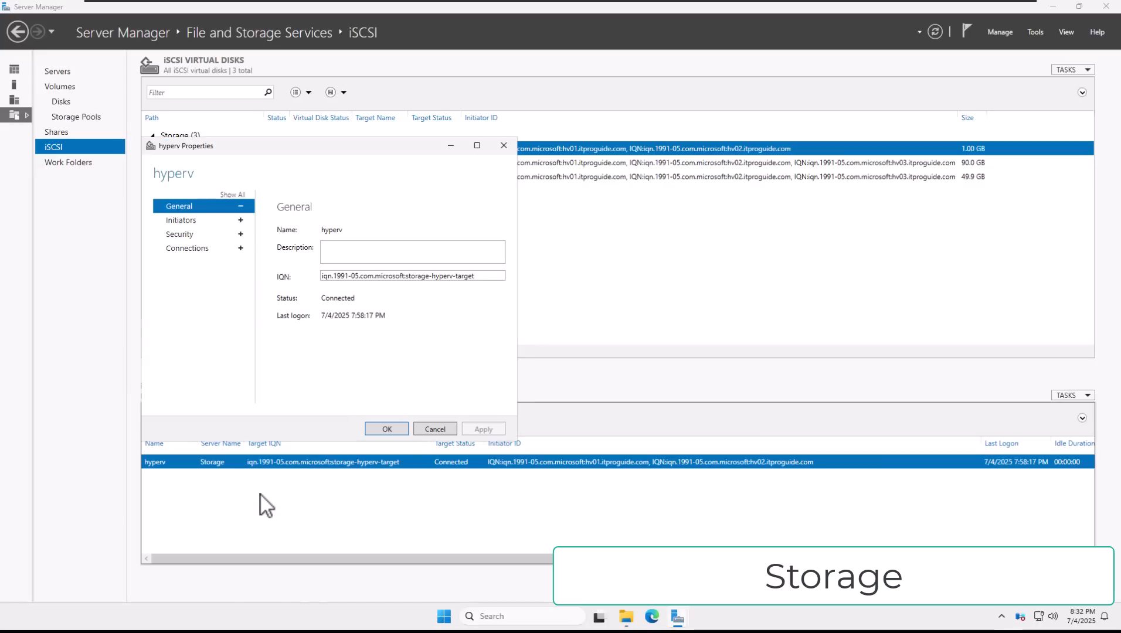
{"action": "left_click", "coordinate": [192, 220]}
{"action": "left_click", "coordinate": [308, 362]}
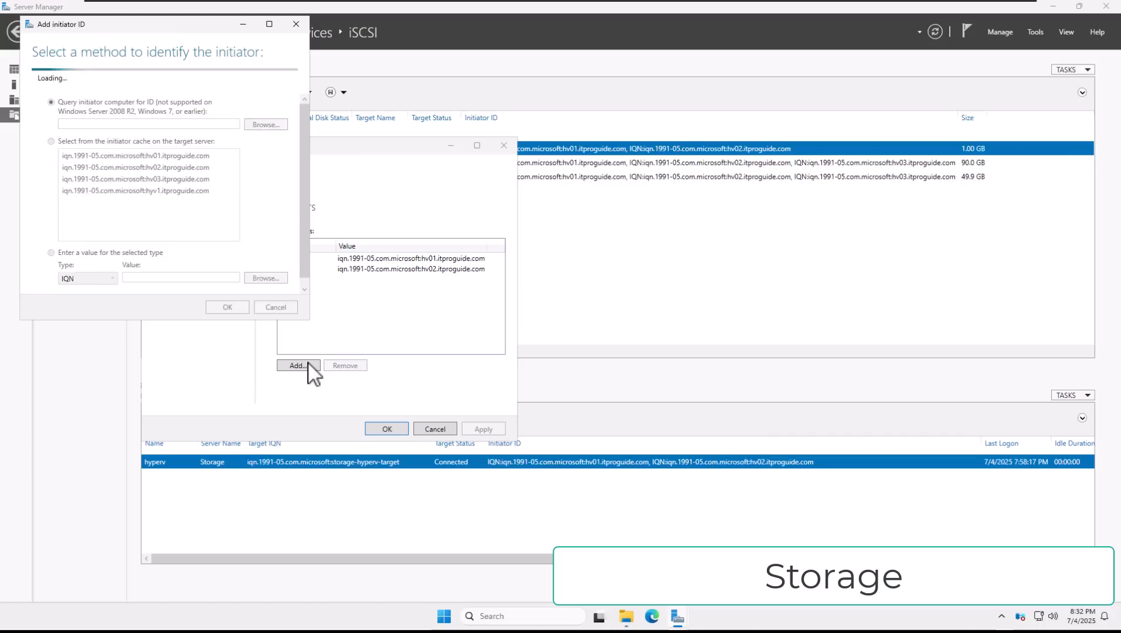
{"action": "left_click", "coordinate": [132, 261]}
{"action": "left_click", "coordinate": [89, 236]}
{"action": "left_click", "coordinate": [141, 260]}
{"action": "key", "text": "ctrl+v"}
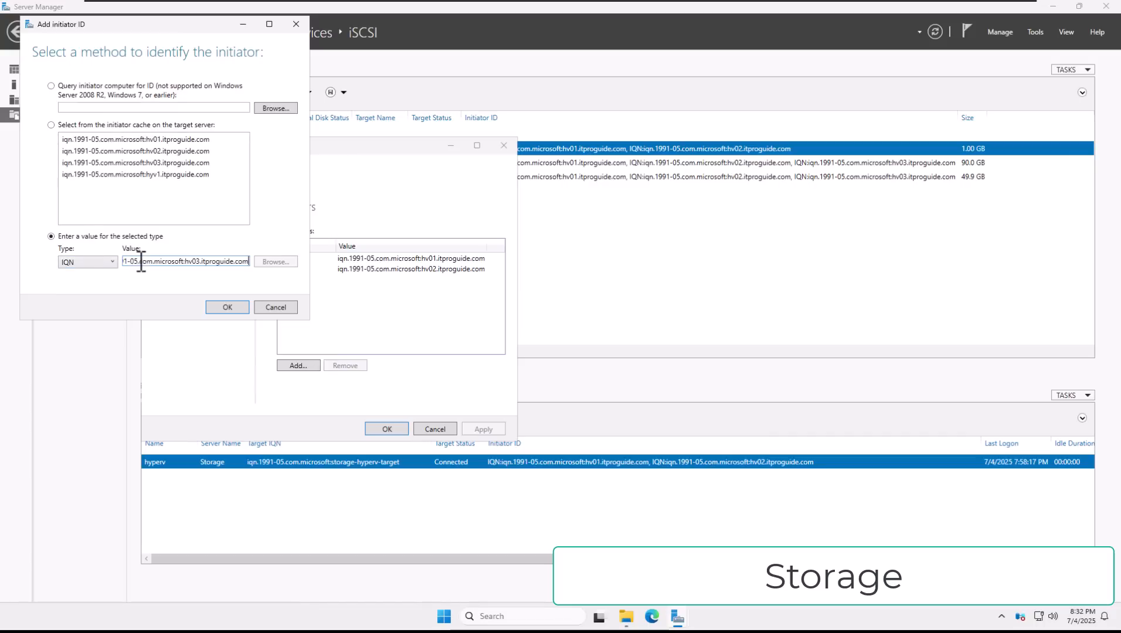
{"action": "left_click", "coordinate": [229, 306]}
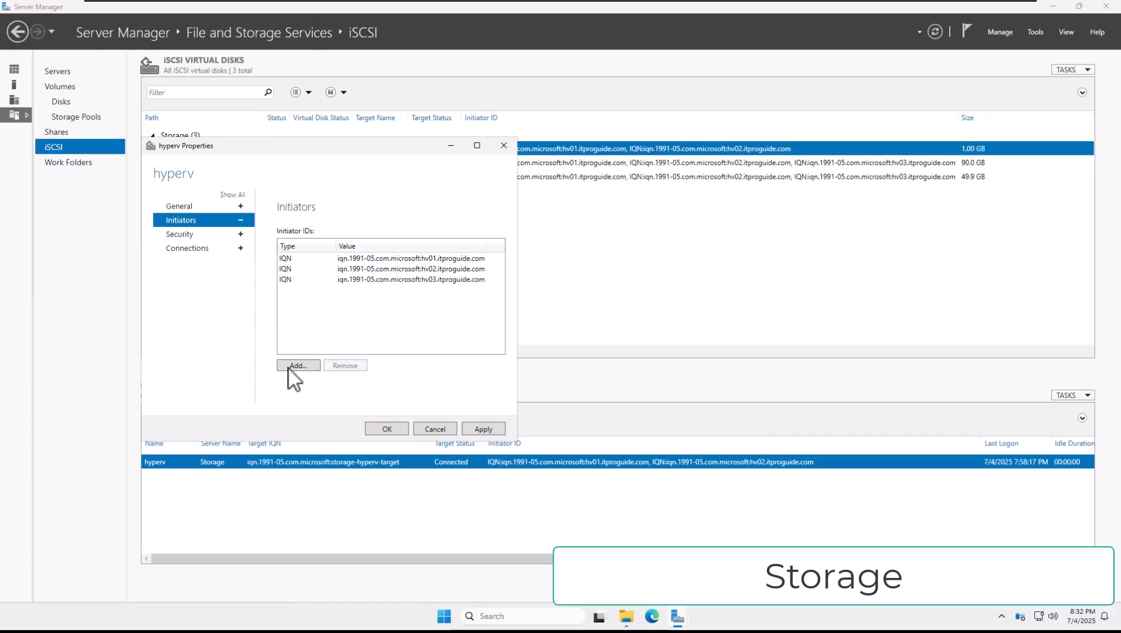
{"action": "left_click", "coordinate": [469, 432]}
{"action": "left_click", "coordinate": [393, 432]}
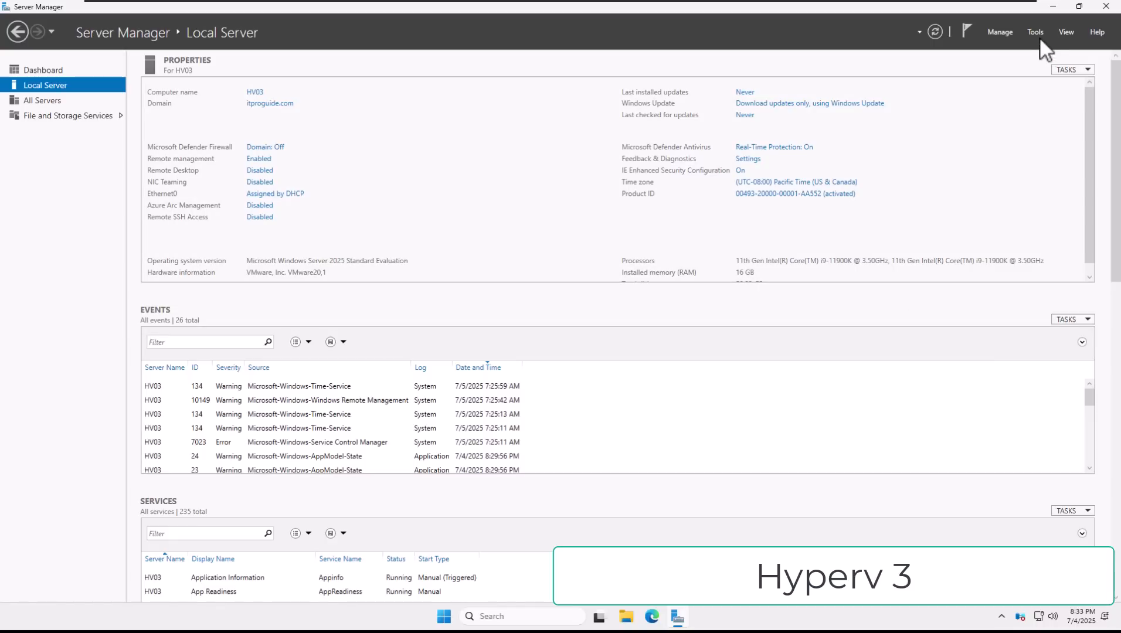
On HV03, open the iSCSI Initiator and begin the quick-connect target address with 192.168.1
{"action": "left_click", "coordinate": [1035, 33]}
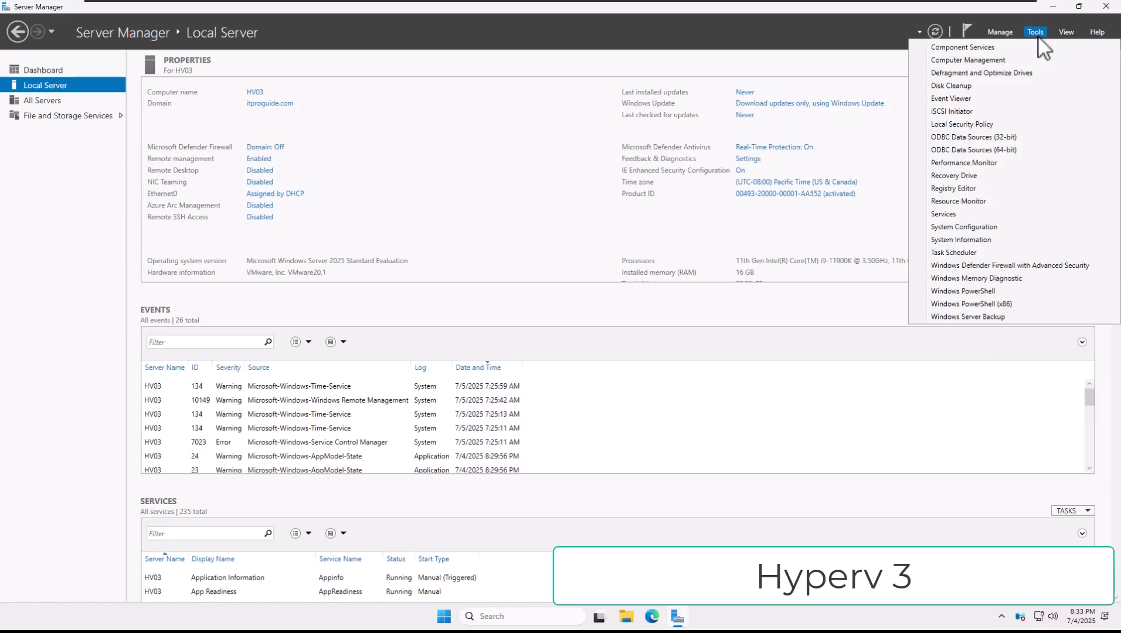
{"action": "left_click", "coordinate": [952, 112]}
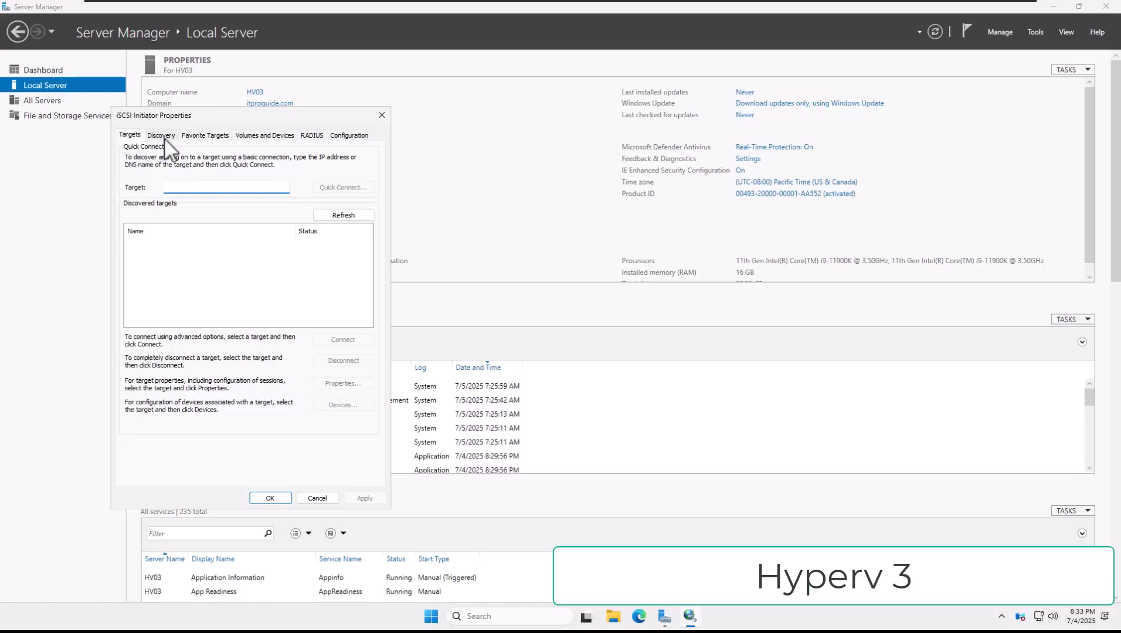
{"action": "type", "text": "192.168.1."}
Look up the Ethernet0 IP address of the Storage server on the iscsiStorage machine, then return to HV03
{"action": "mouse_move", "coordinate": [645, 1]}
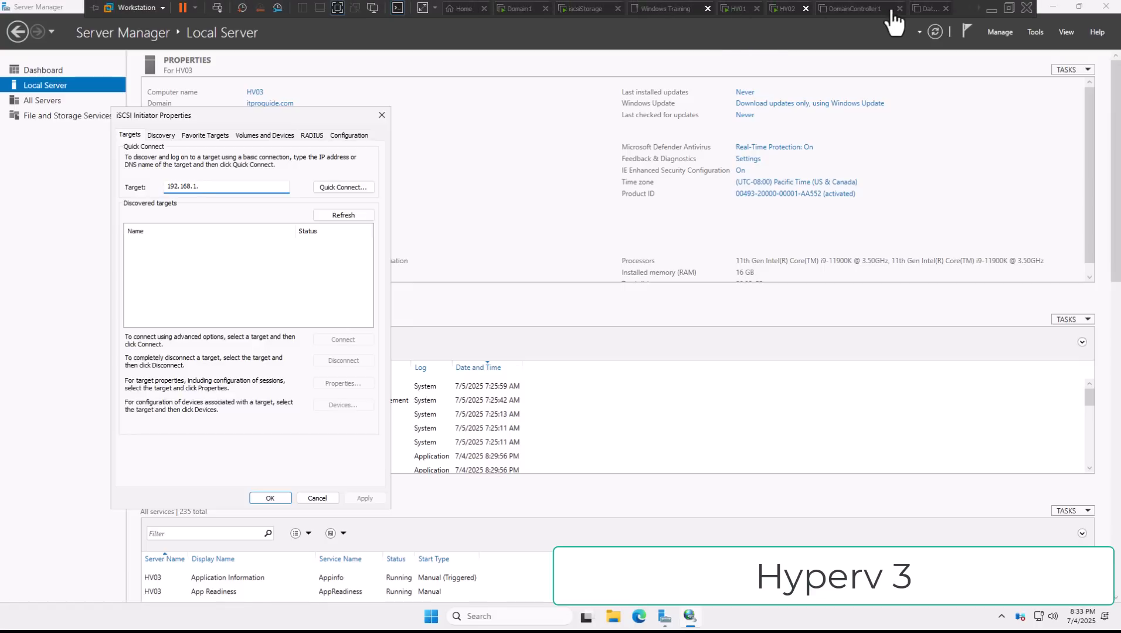
{"action": "left_click", "coordinate": [587, 13]}
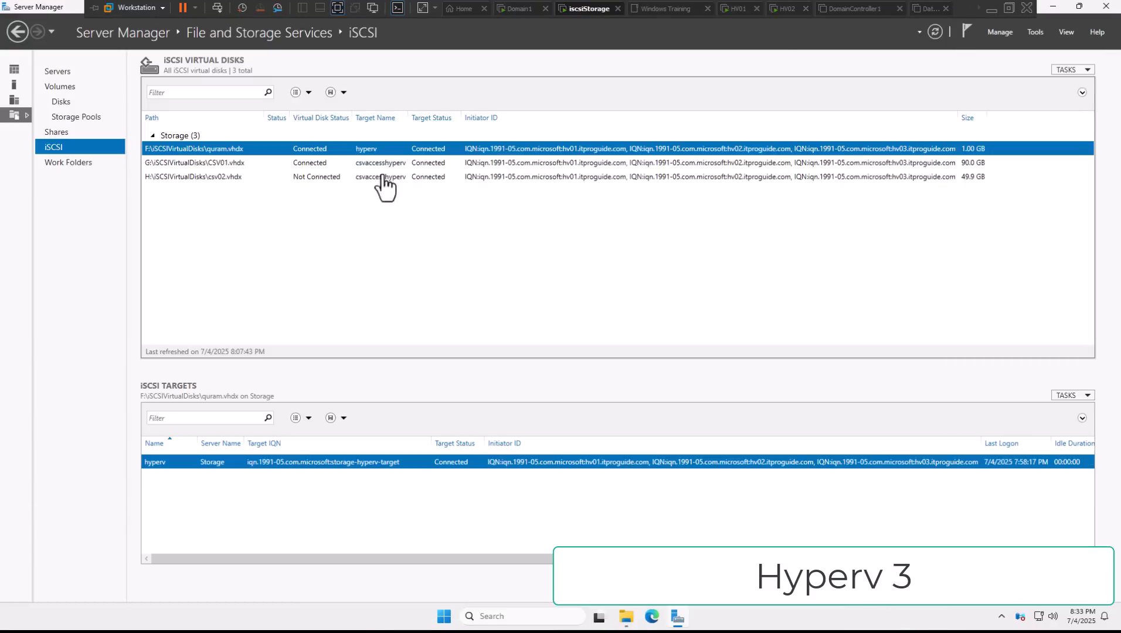
{"action": "left_click", "coordinate": [14, 85]}
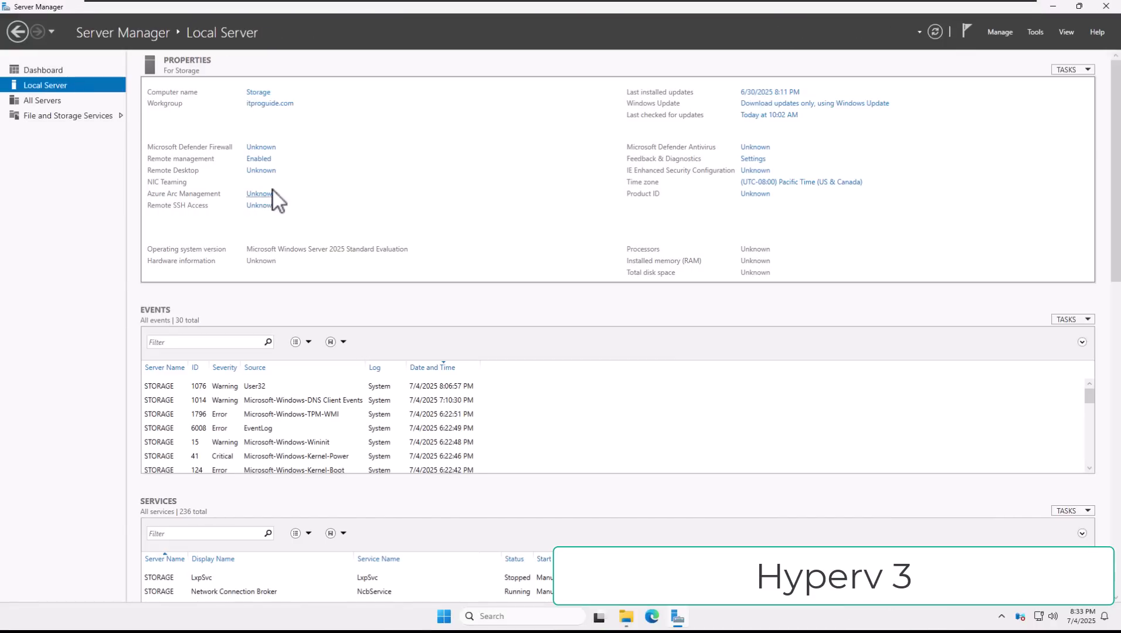
{"action": "mouse_move", "coordinate": [972, 1]}
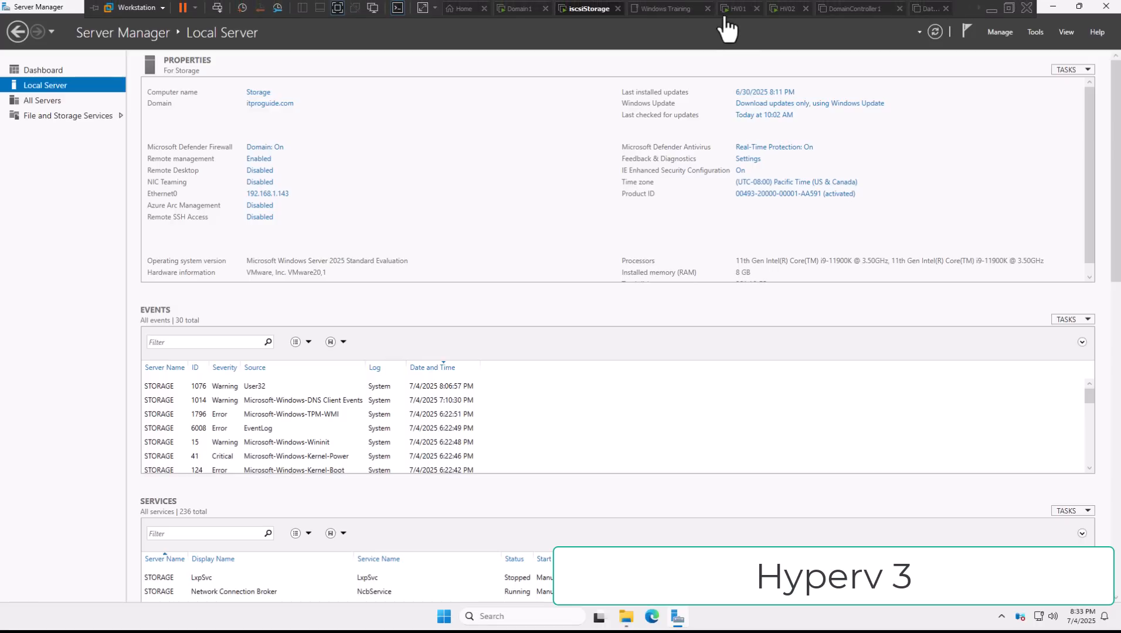
{"action": "left_click", "coordinate": [977, 7]}
{"action": "left_click", "coordinate": [877, 9]}
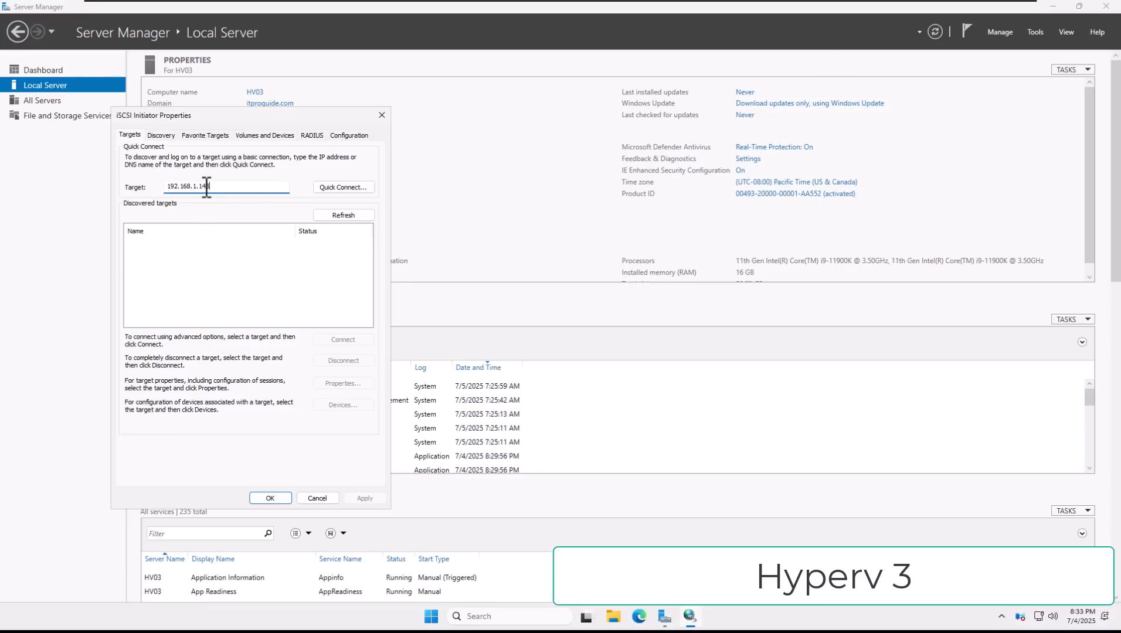
Quick-connect to 192.168.1.143, connect both the storage-csvaccesshyperv and storage-hyperv-target targets, and close the iSCSI Initiator
{"action": "left_click", "coordinate": [328, 188]}
{"action": "left_click", "coordinate": [279, 249]}
{"action": "left_click", "coordinate": [194, 404]}
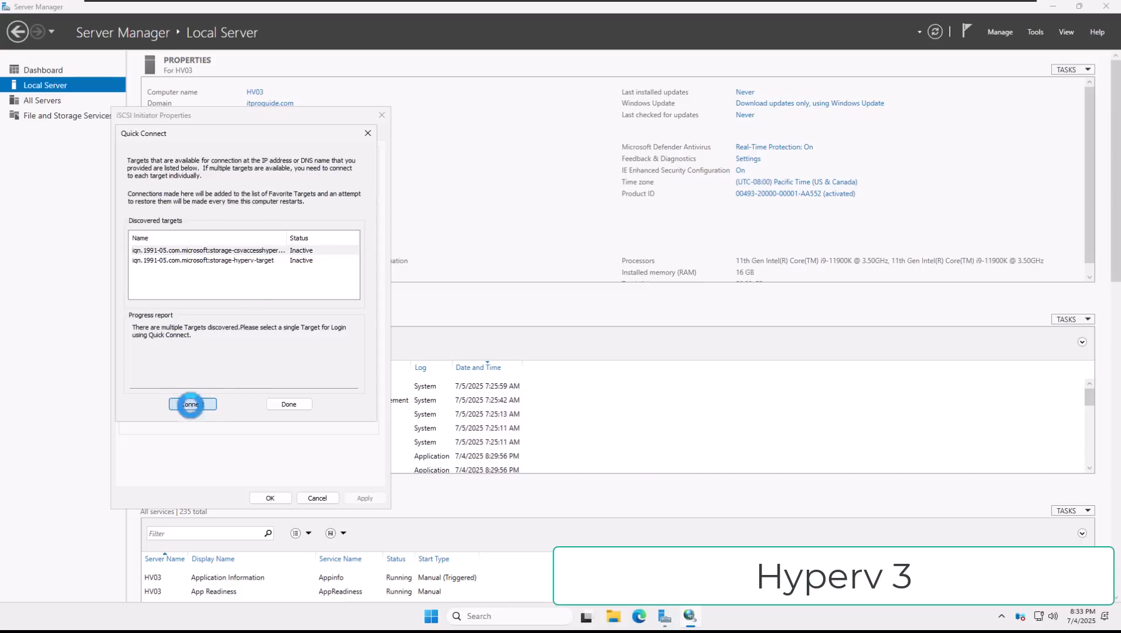
{"action": "left_click", "coordinate": [245, 261]}
{"action": "left_click", "coordinate": [209, 403]}
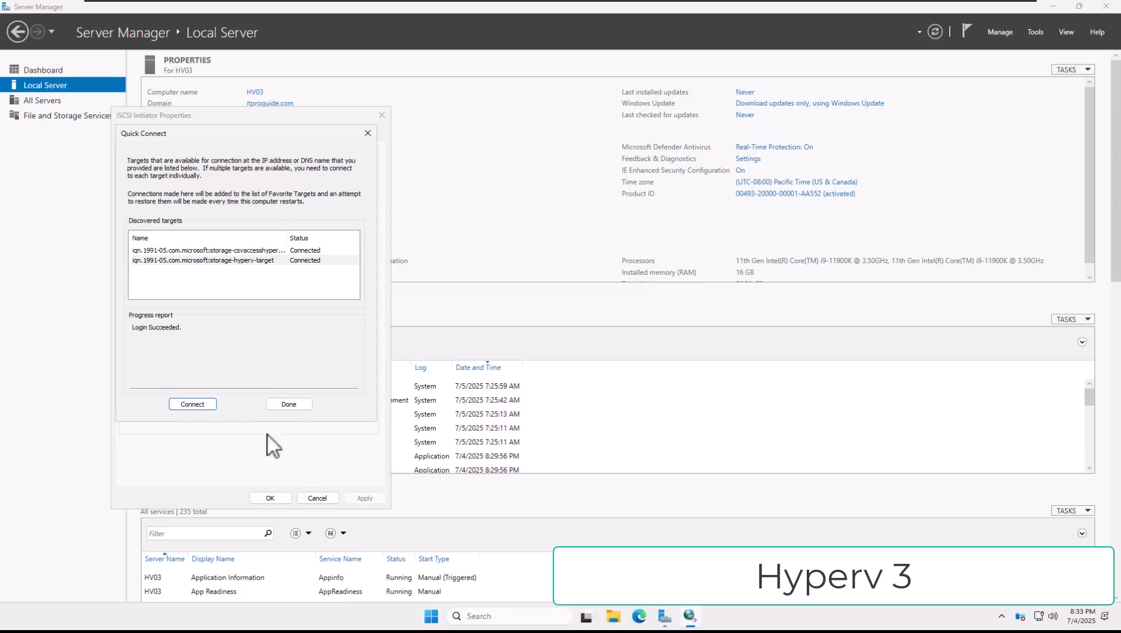
{"action": "left_click", "coordinate": [289, 405]}
{"action": "left_click", "coordinate": [268, 498]}
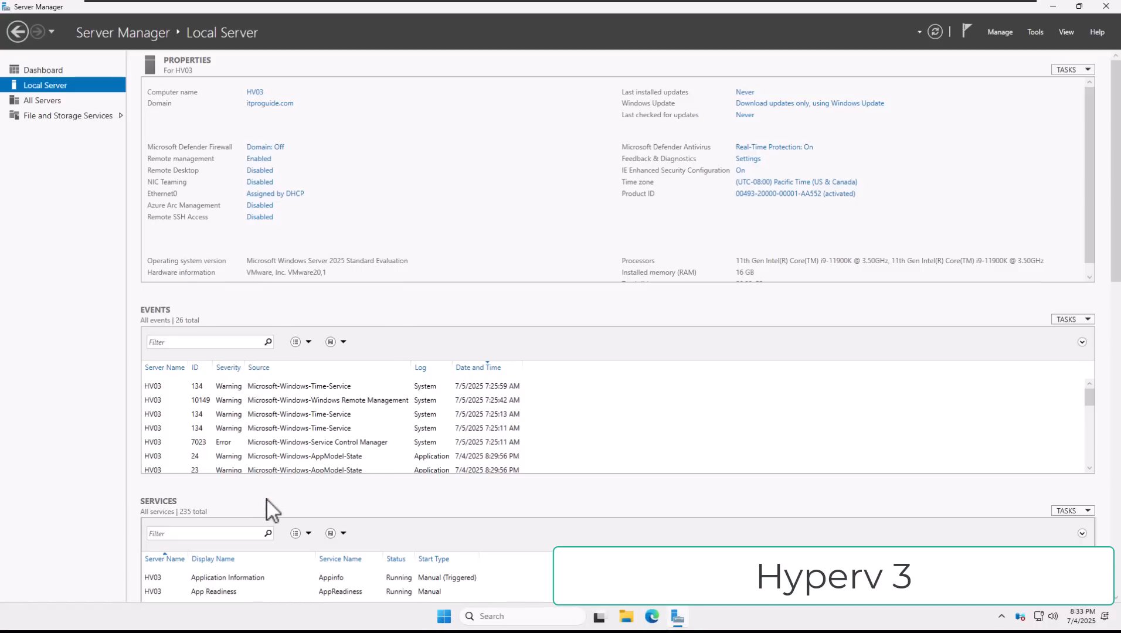
Display the disks attached to HV03, then start adding roles and features
{"action": "left_click", "coordinate": [46, 116]}
{"action": "left_click", "coordinate": [60, 102]}
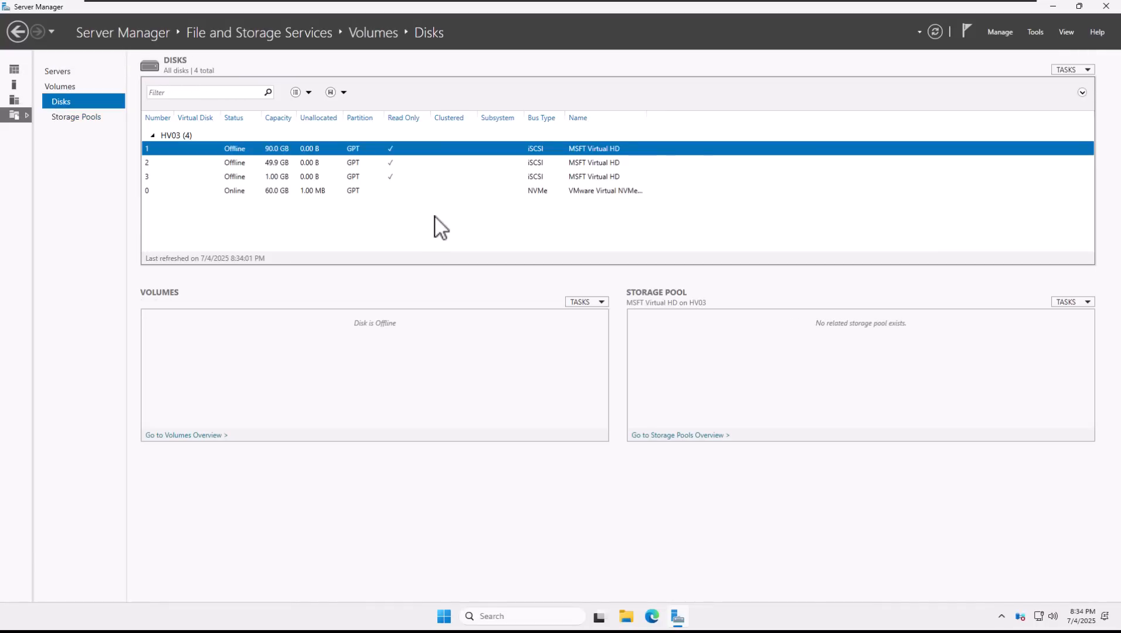
{"action": "left_click", "coordinate": [1000, 32]}
{"action": "left_click", "coordinate": [1004, 47]}
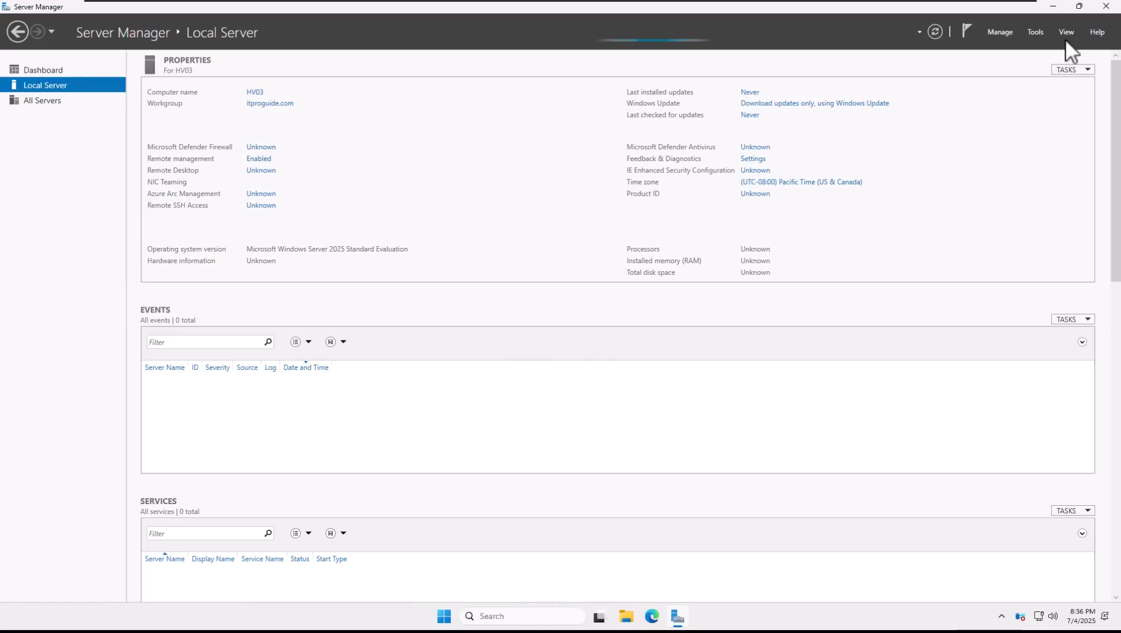
Start adding roles to HV03.itproguide.com and select the Hyper-V role with its management tools
{"action": "left_click", "coordinate": [1001, 32]}
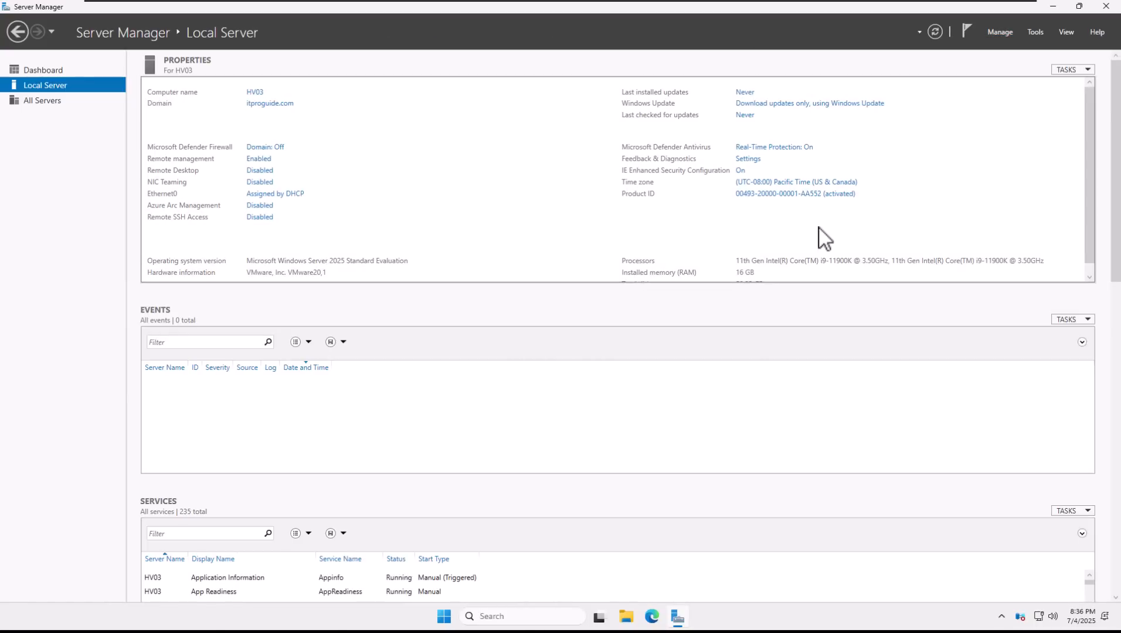
{"action": "left_click", "coordinate": [998, 32]}
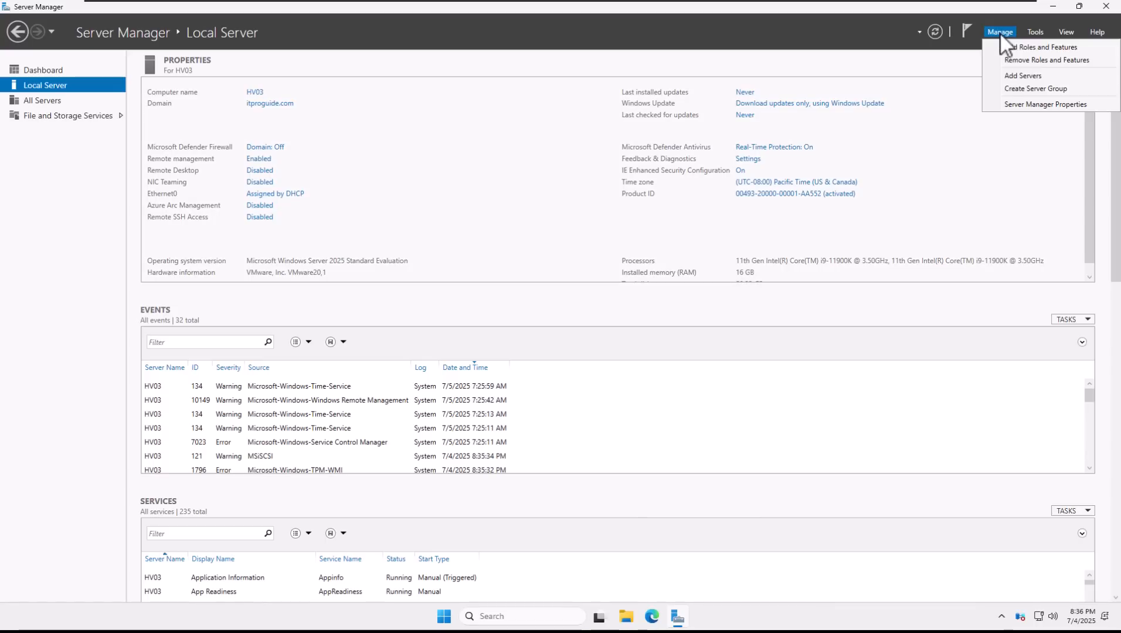
{"action": "left_click", "coordinate": [1001, 44]}
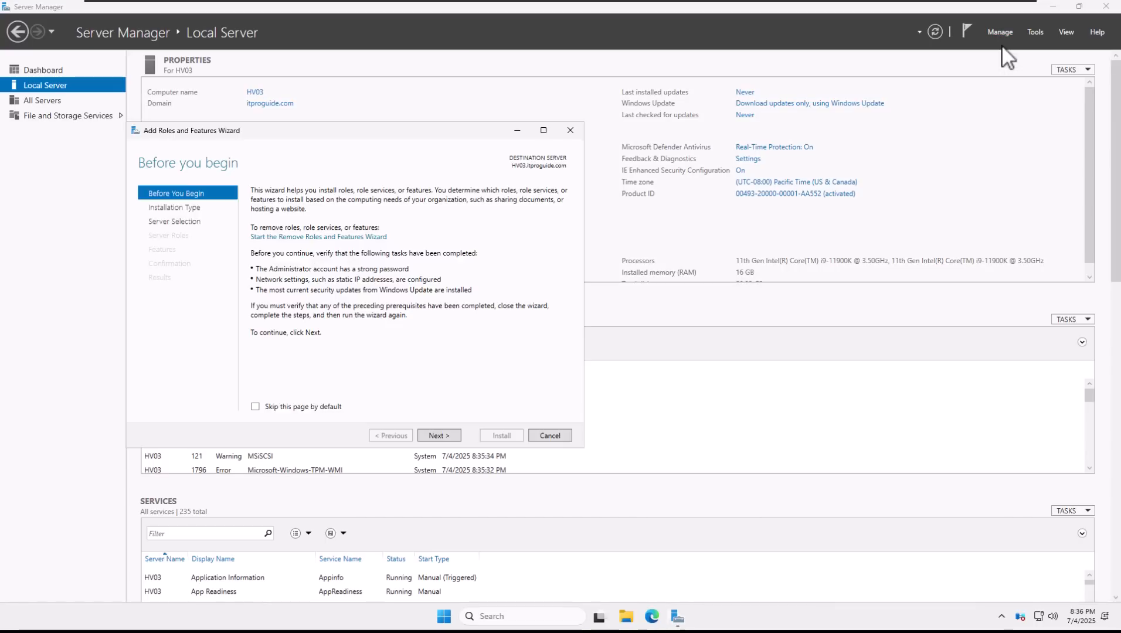
{"action": "left_click", "coordinate": [432, 440]}
{"action": "left_click", "coordinate": [431, 440]}
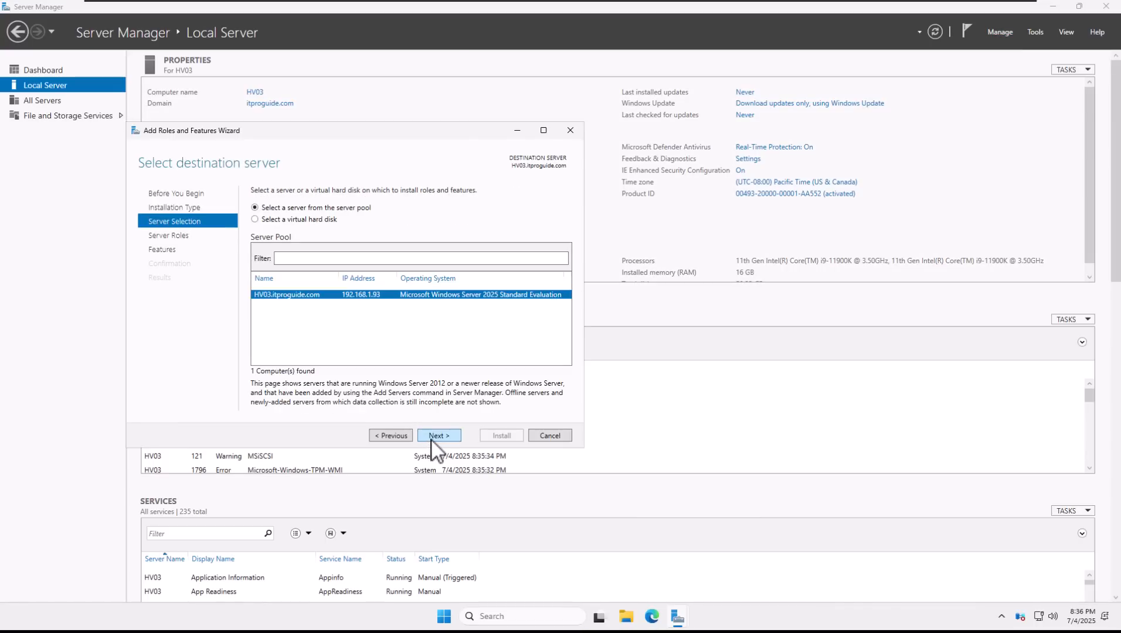
{"action": "left_click", "coordinate": [431, 440]}
{"action": "left_click", "coordinate": [268, 330]}
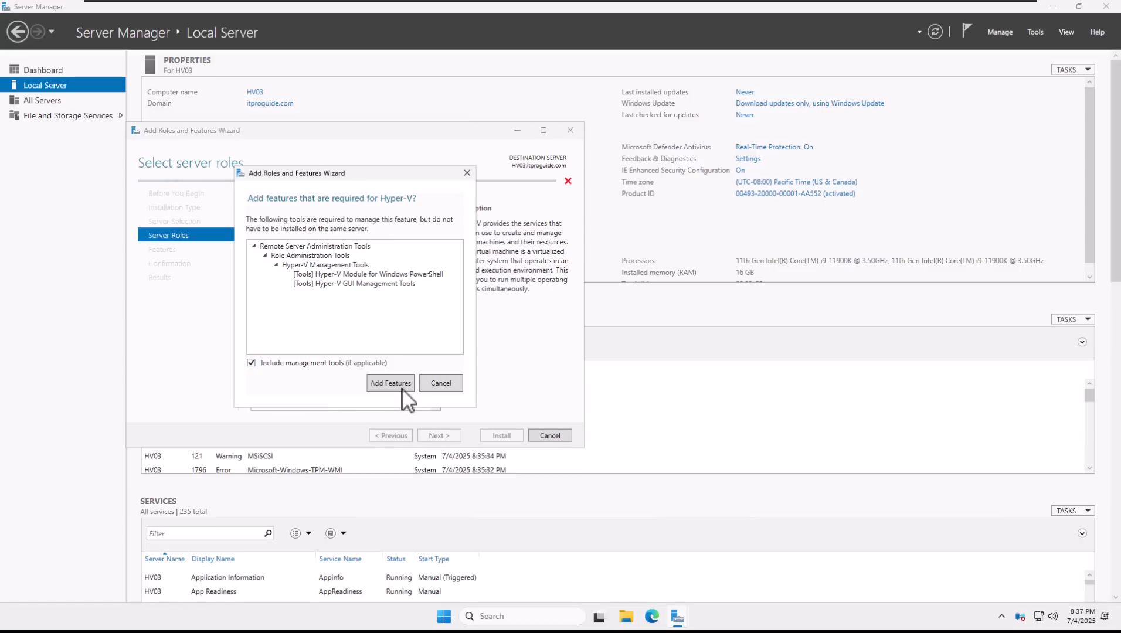
{"action": "left_click", "coordinate": [402, 388]}
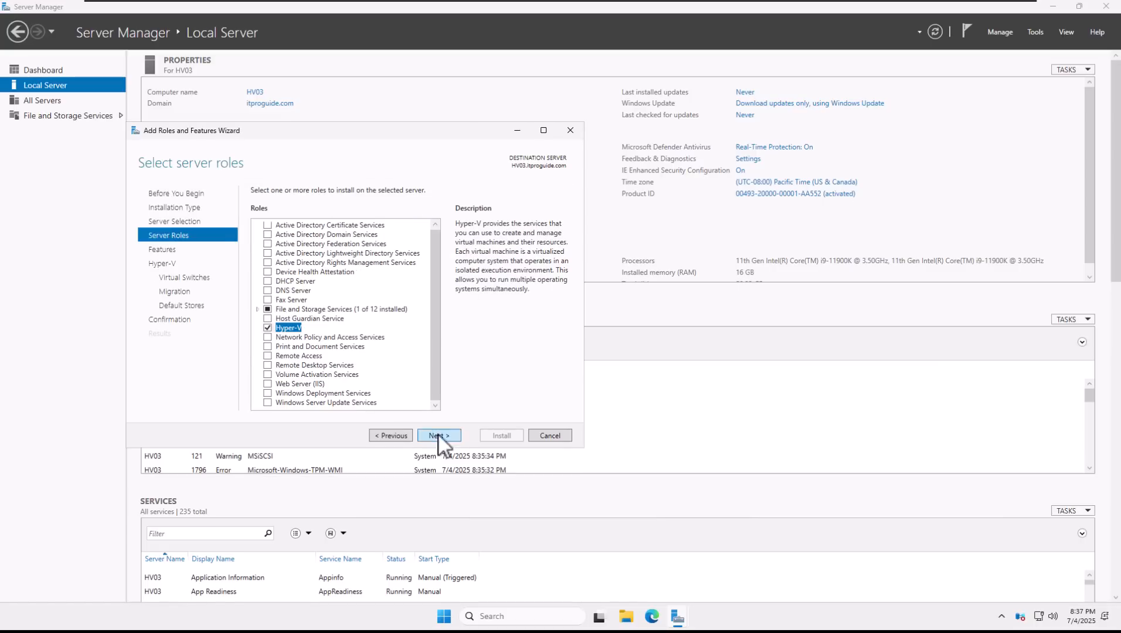
Keep the default virtual switch, migration and store settings and install the Hyper-V role
{"action": "left_click", "coordinate": [436, 436]}
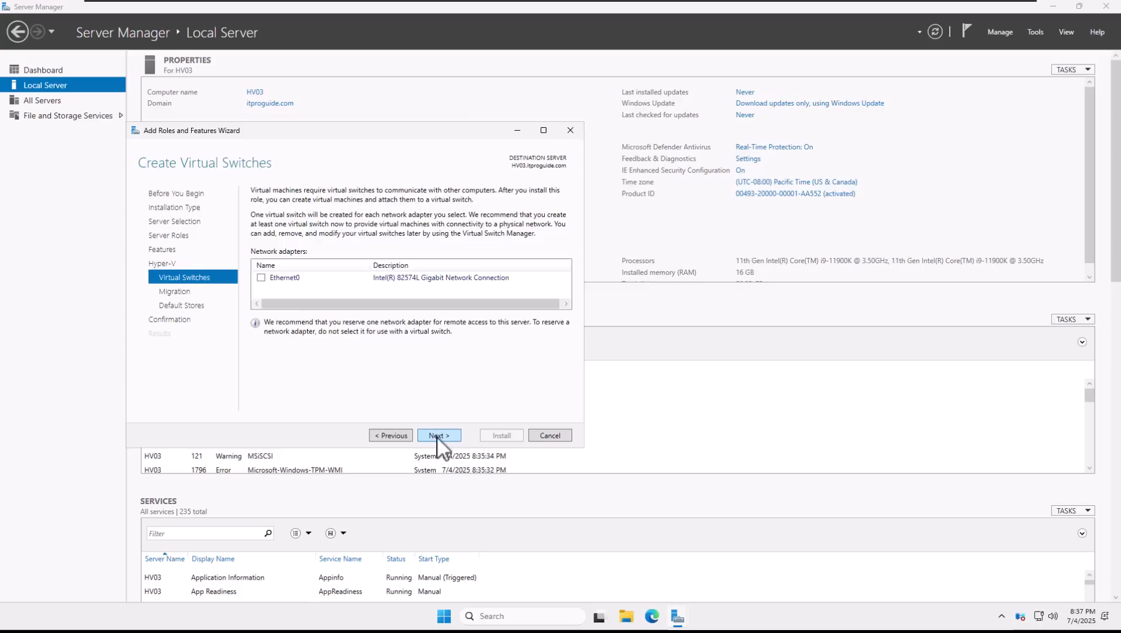
{"action": "left_click", "coordinate": [436, 438]}
{"action": "left_click", "coordinate": [431, 431]}
{"action": "left_click", "coordinate": [500, 434]}
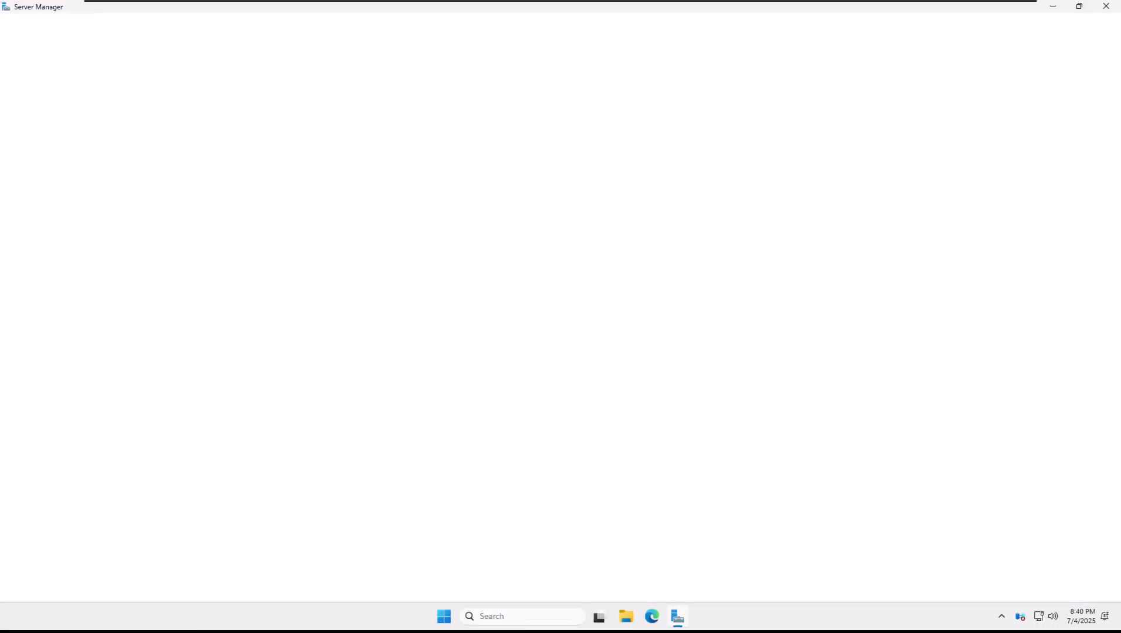
Check HV03's roles and server groups on the Server Manager dashboard
{"action": "left_click", "coordinate": [376, 99]}
{"action": "left_click", "coordinate": [43, 100]}
{"action": "left_click", "coordinate": [51, 70]}
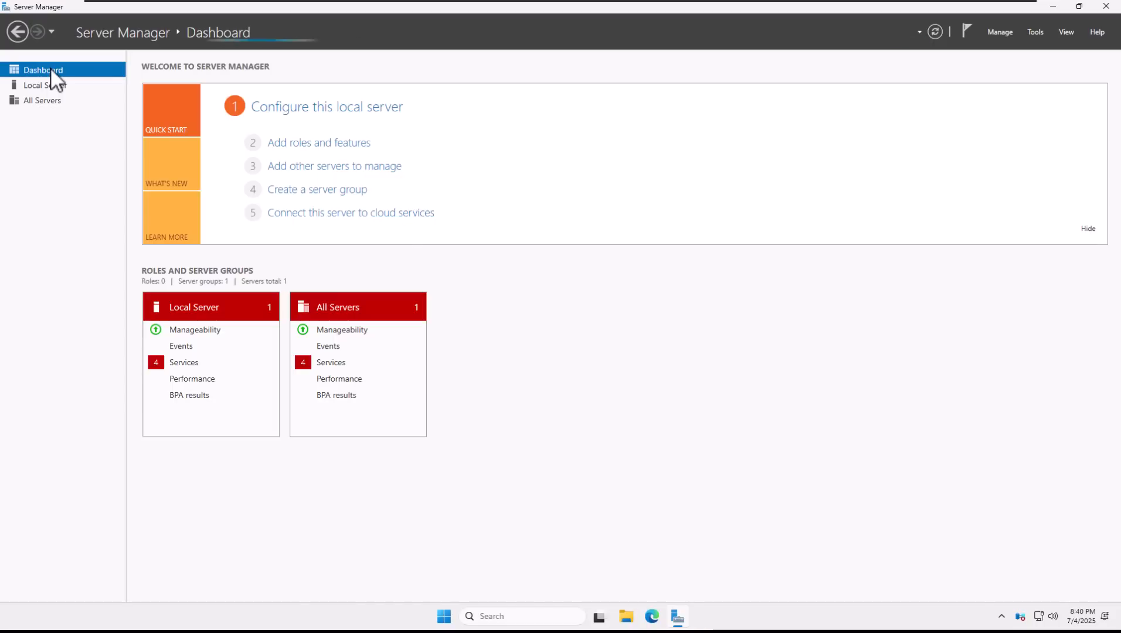
{"action": "left_click", "coordinate": [1029, 35]}
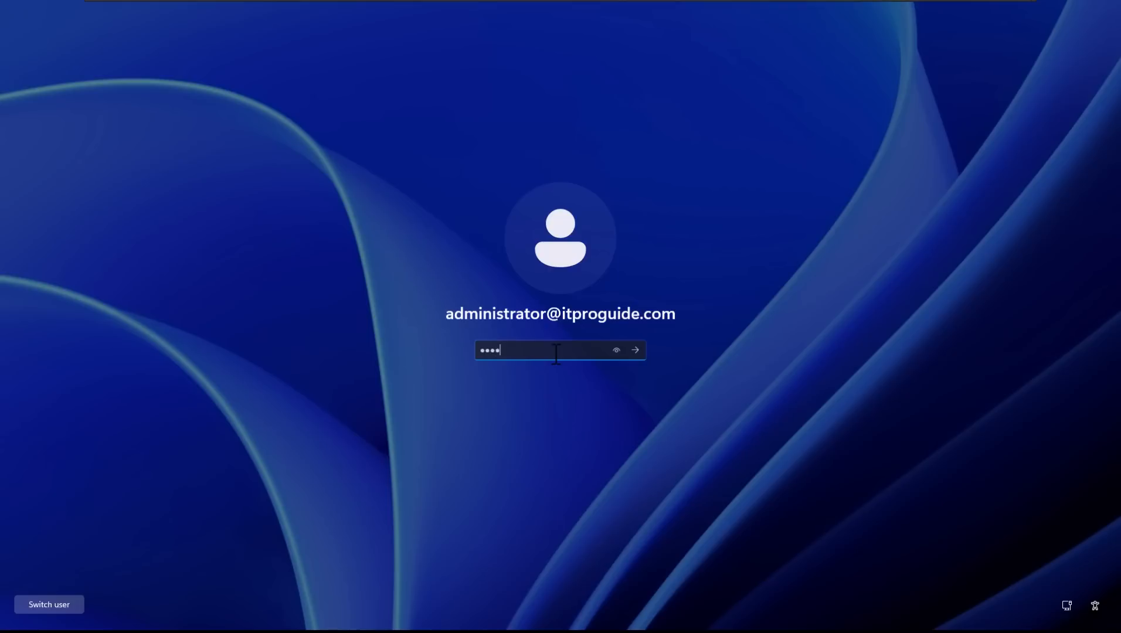
Sign in to HV01 with the administrator account password and open Failover Cluster Manager
{"action": "type", "text": "•••••"}
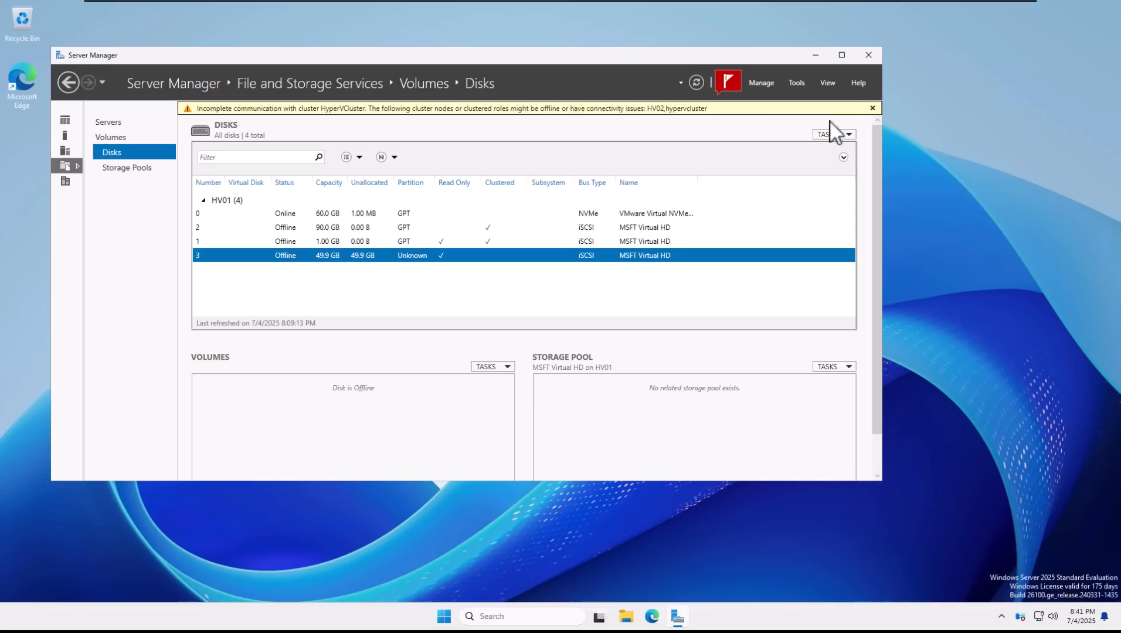
{"action": "left_click", "coordinate": [841, 55]}
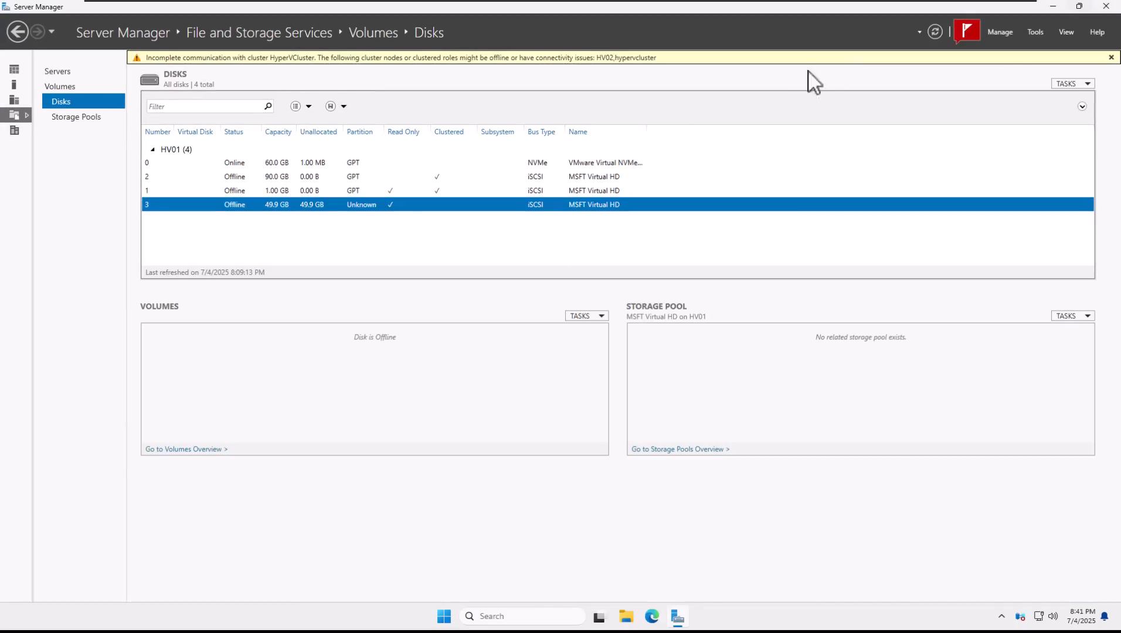
{"action": "left_click", "coordinate": [13, 100]}
{"action": "left_click", "coordinate": [1034, 36]}
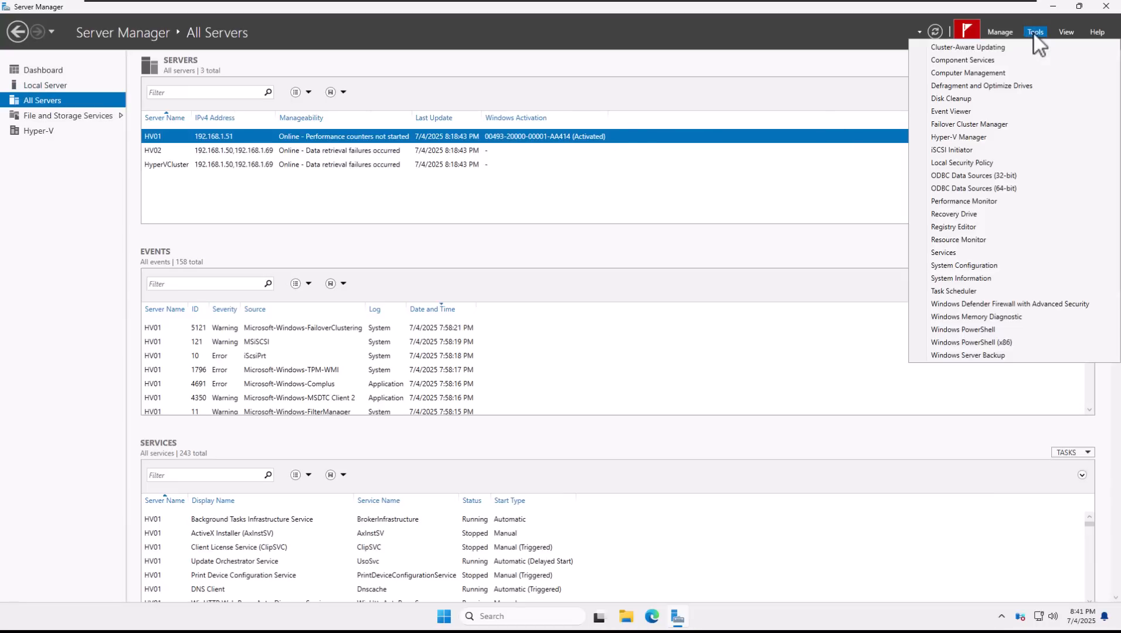
{"action": "left_click", "coordinate": [955, 124]}
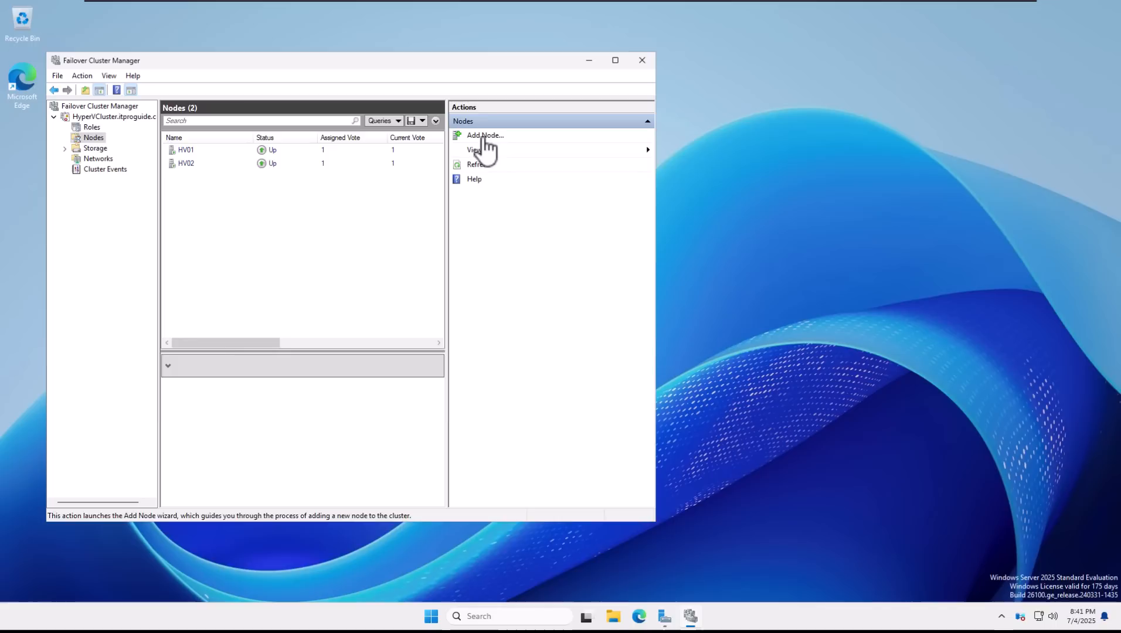
Begin adding a node to HyperVCluster and choose hv03 as the server to add
{"action": "left_click", "coordinate": [485, 135]}
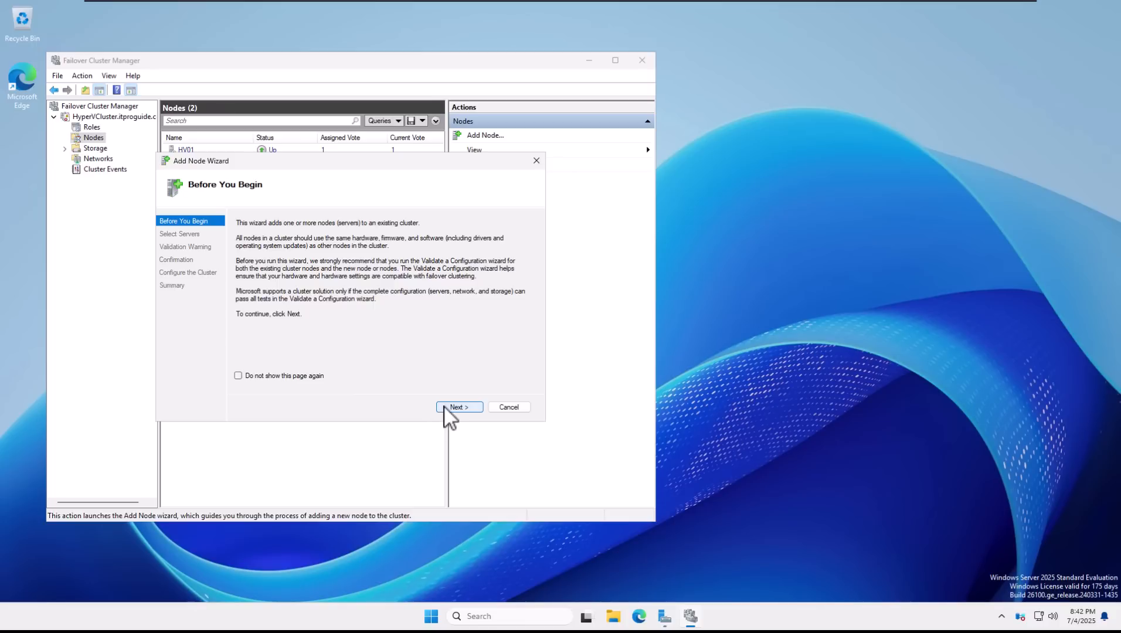
{"action": "left_click", "coordinate": [444, 407]}
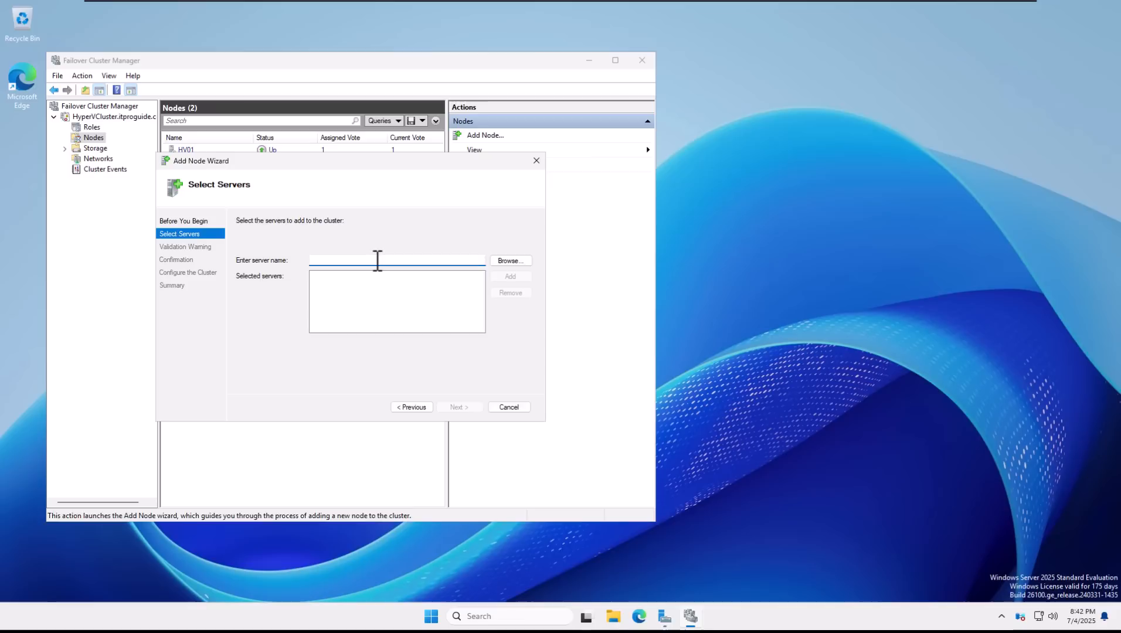
{"action": "type", "text": "hv03"}
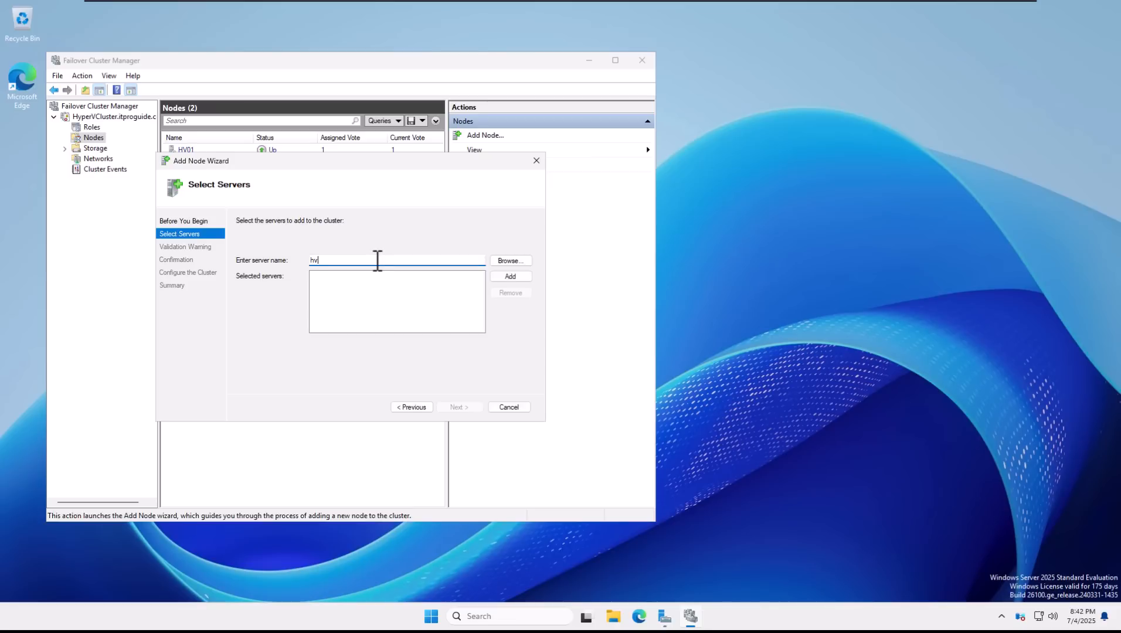
{"action": "key", "text": "Return"}
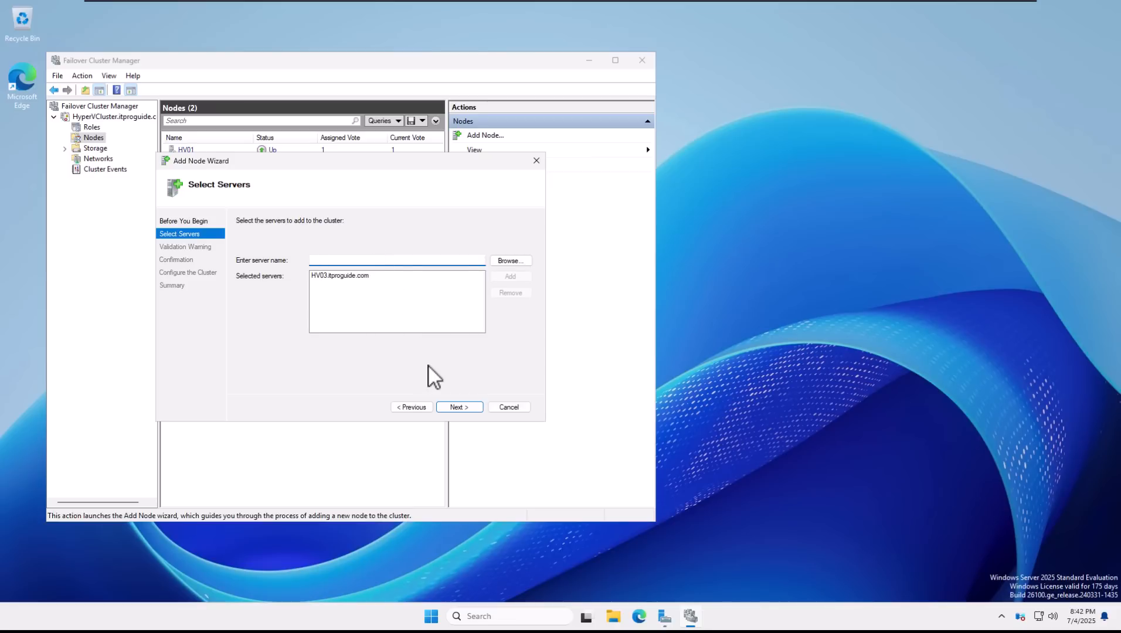
{"action": "left_click", "coordinate": [458, 406]}
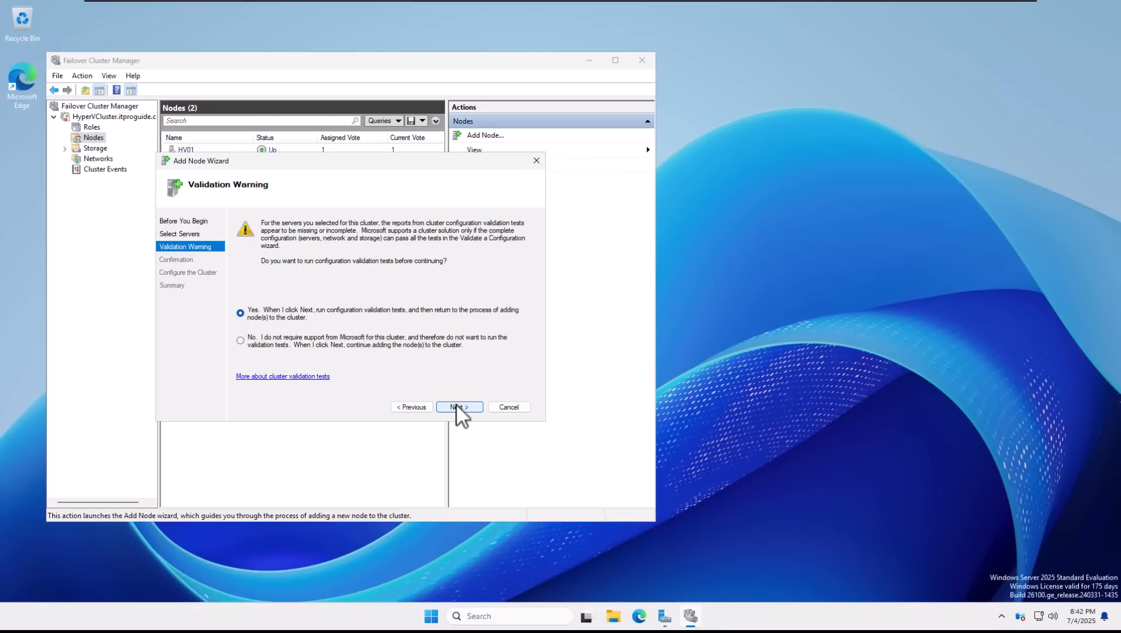
Run all configuration validation tests on HV01, HV02 and HV03, finish the validation, and select HV03 on the node confirmation page
{"action": "left_click", "coordinate": [457, 405]}
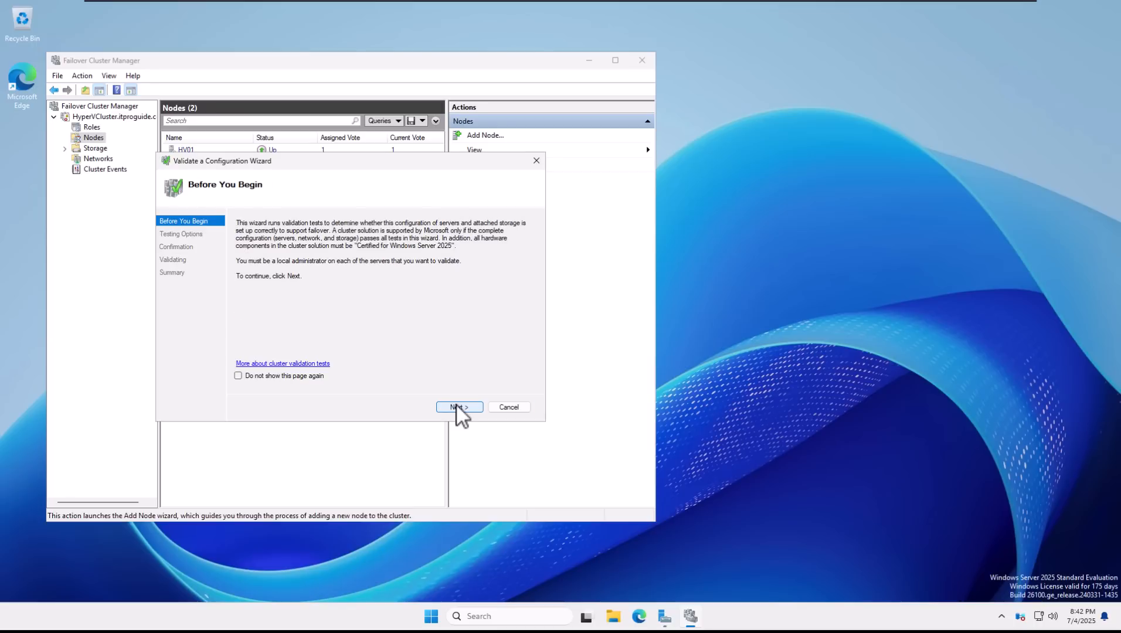
{"action": "left_click", "coordinate": [459, 407]}
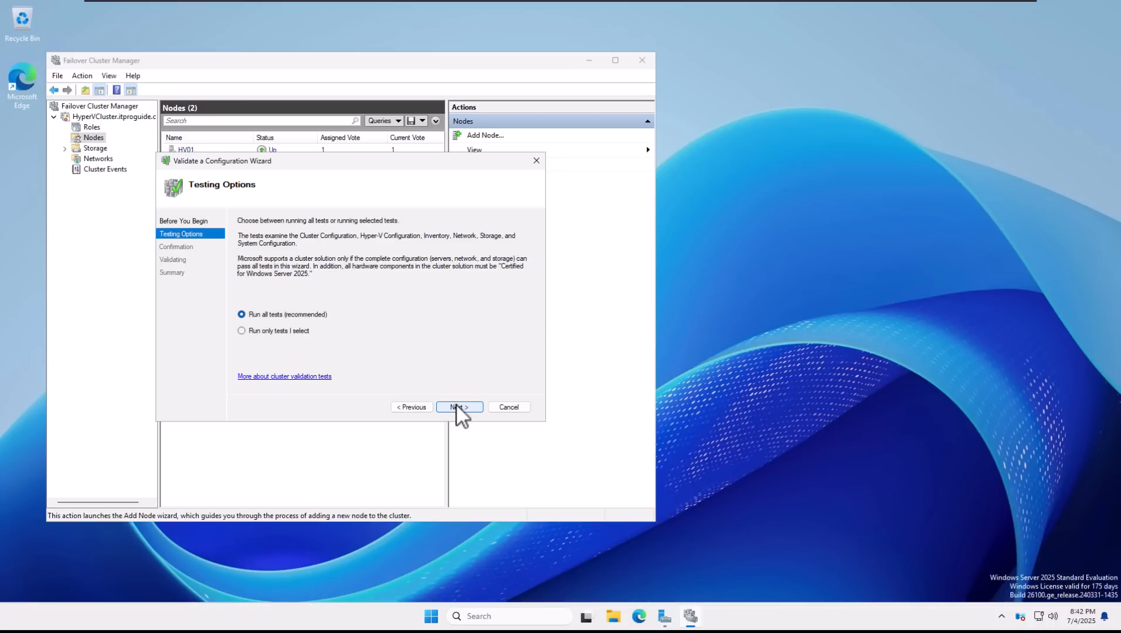
{"action": "left_click", "coordinate": [459, 407]}
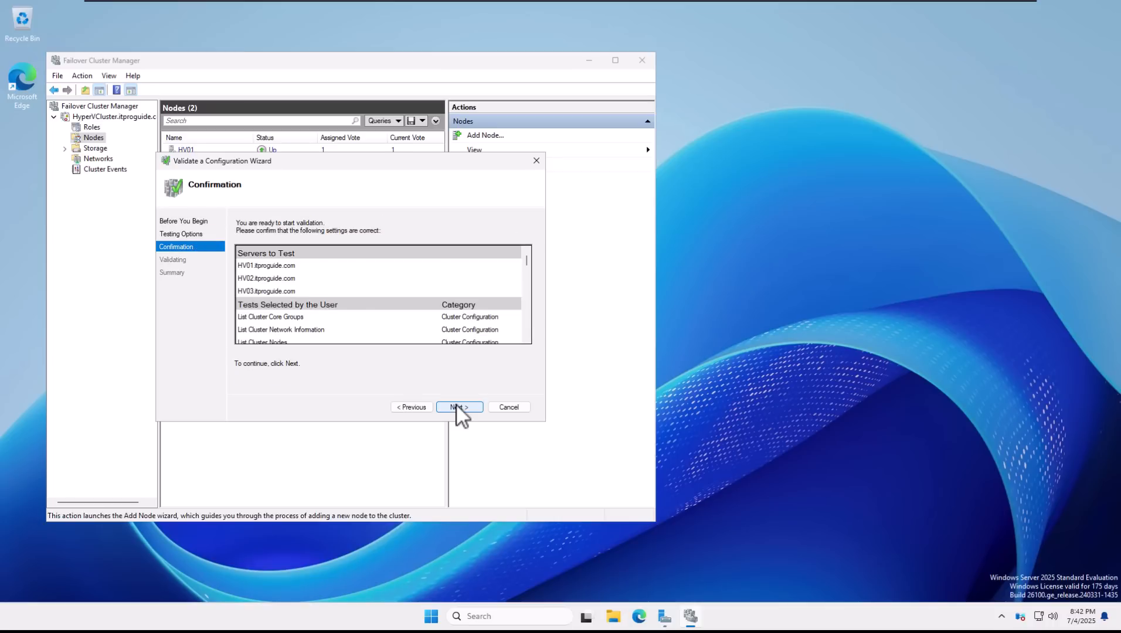
{"action": "left_click", "coordinate": [459, 407]}
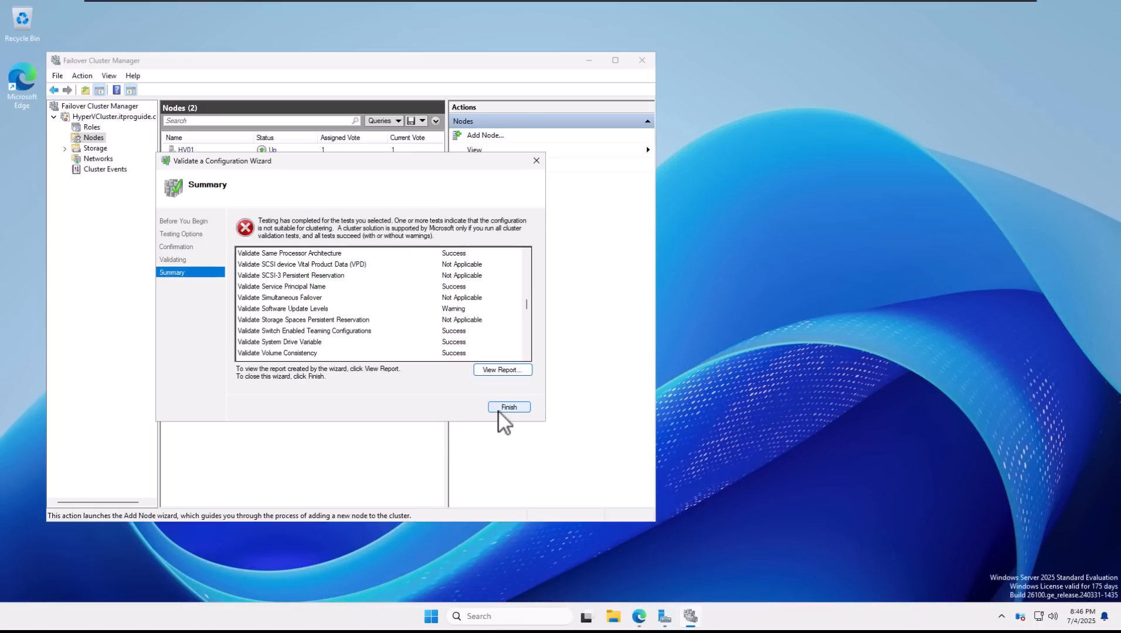
{"action": "left_click", "coordinate": [500, 409]}
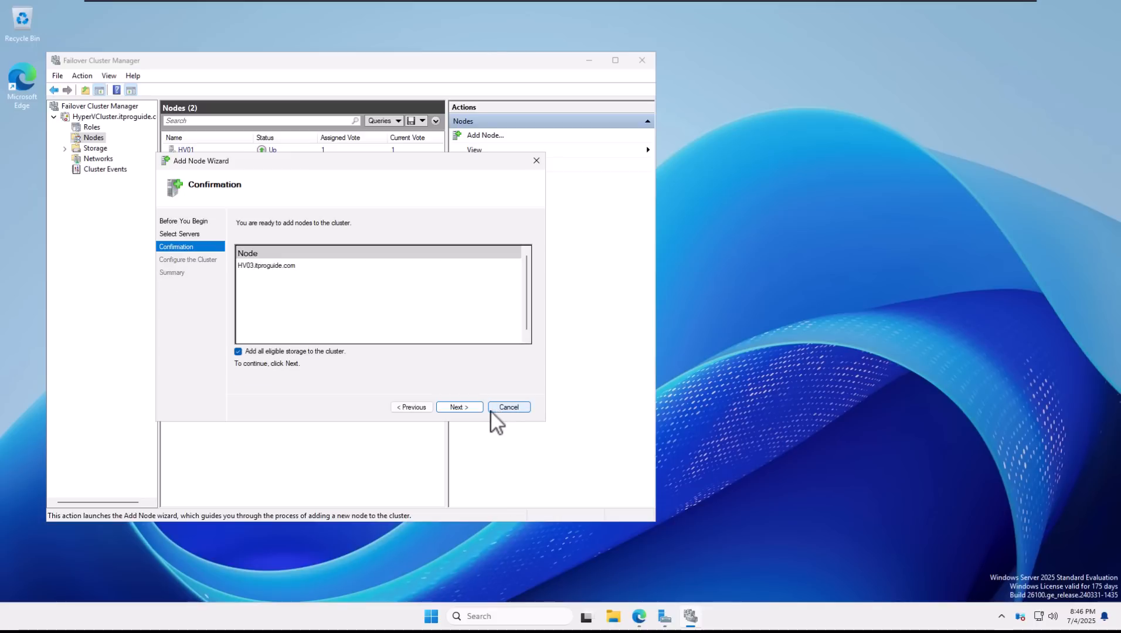
{"action": "left_click", "coordinate": [280, 267]}
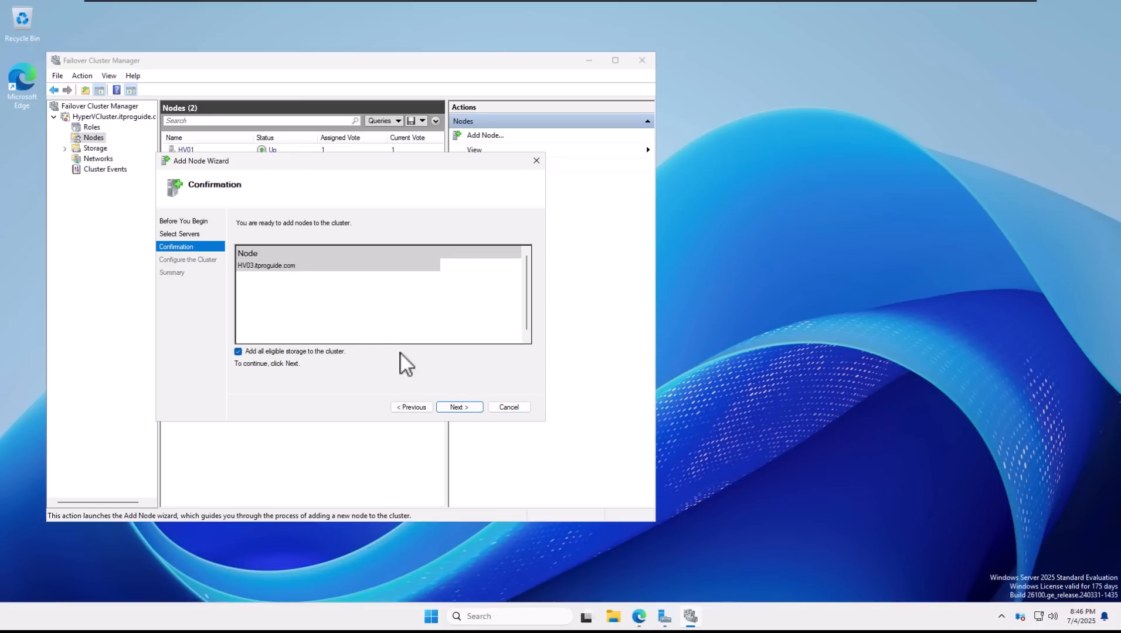
Confirm adding HV03 to HyperVCluster with all eligible storage included, and finish the Add Node wizard
{"action": "left_click", "coordinate": [457, 407]}
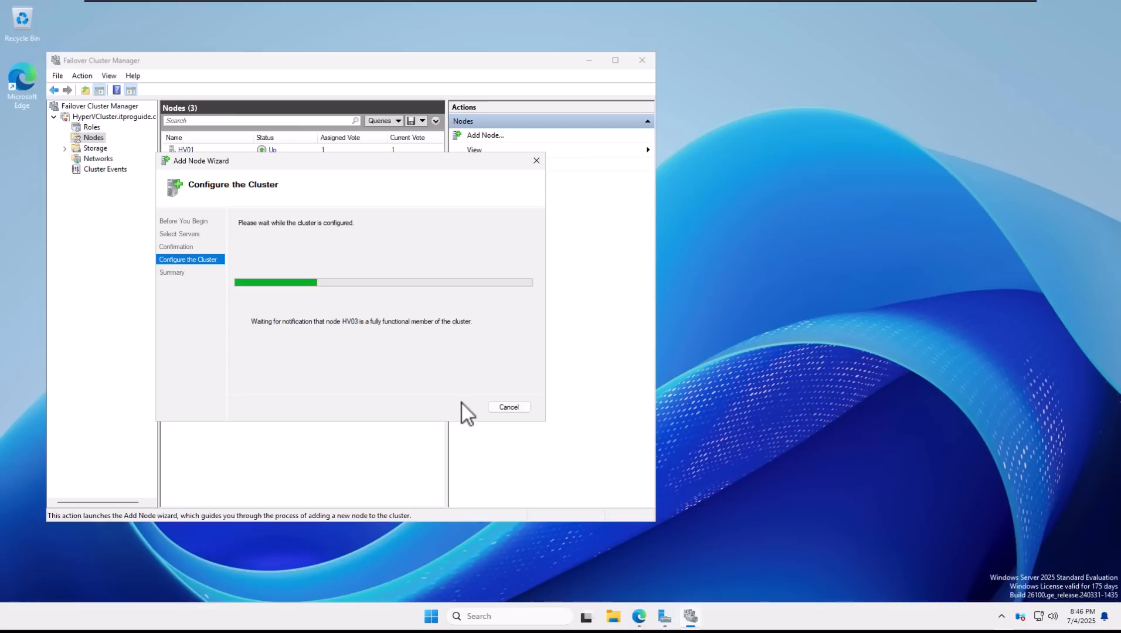
{"action": "left_click", "coordinate": [501, 406]}
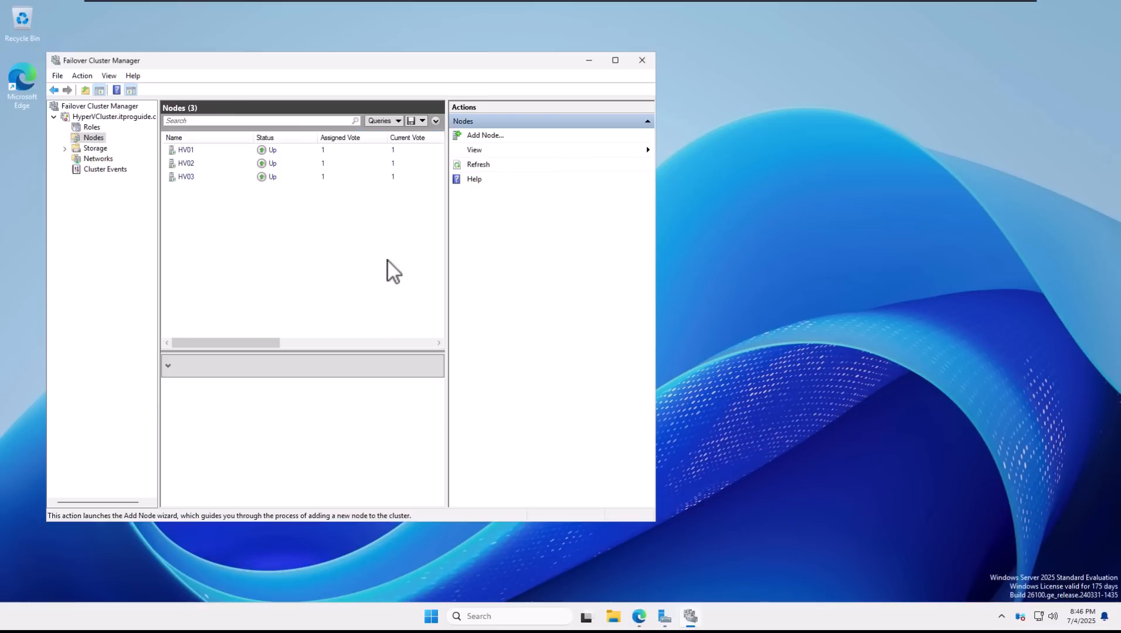
Live-migrate the virtual machine myvm1 from the cluster's roles to node HV03, and return to the cluster's node list
{"action": "left_click", "coordinate": [92, 120]}
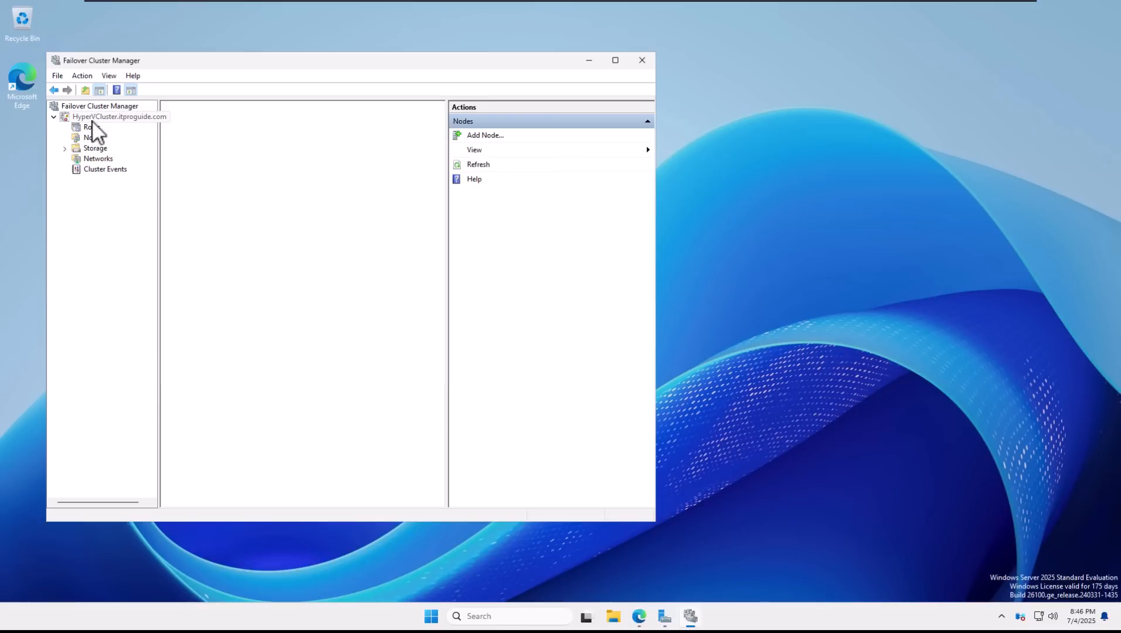
{"action": "right_click", "coordinate": [48, 72]}
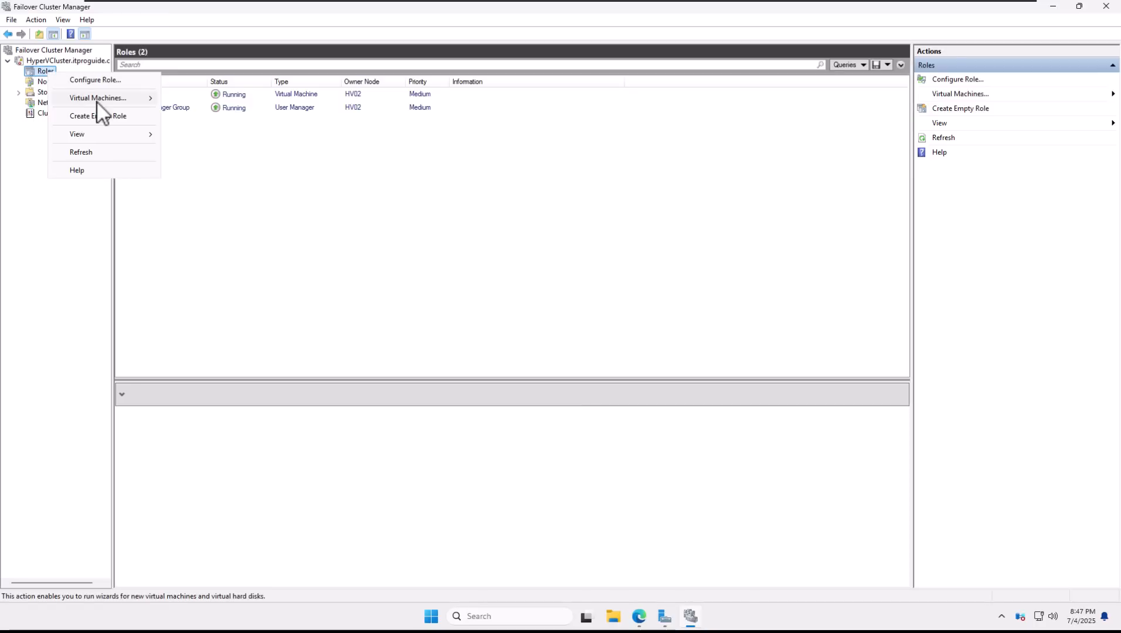
{"action": "left_click", "coordinate": [268, 177]}
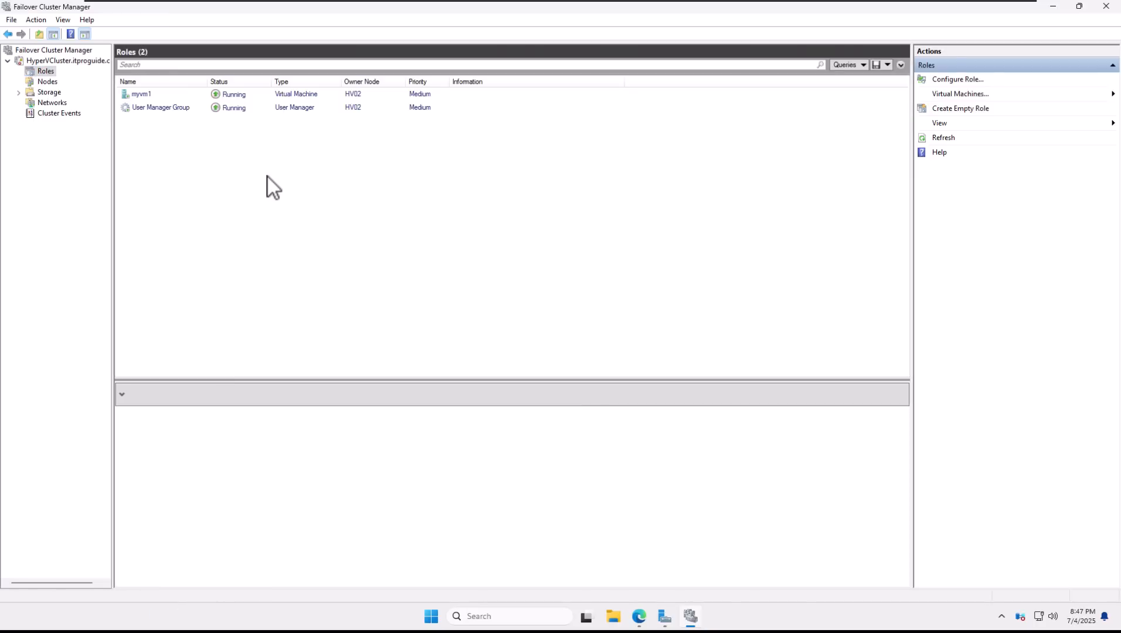
{"action": "right_click", "coordinate": [217, 95]}
{"action": "right_click", "coordinate": [362, 95]}
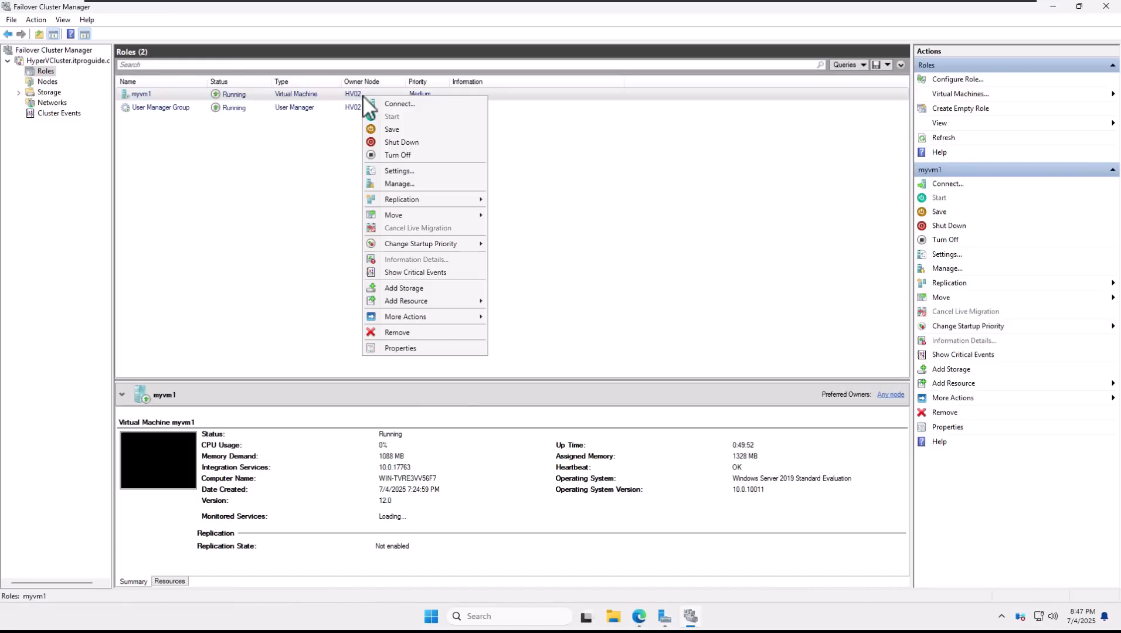
{"action": "mouse_move", "coordinate": [425, 217]}
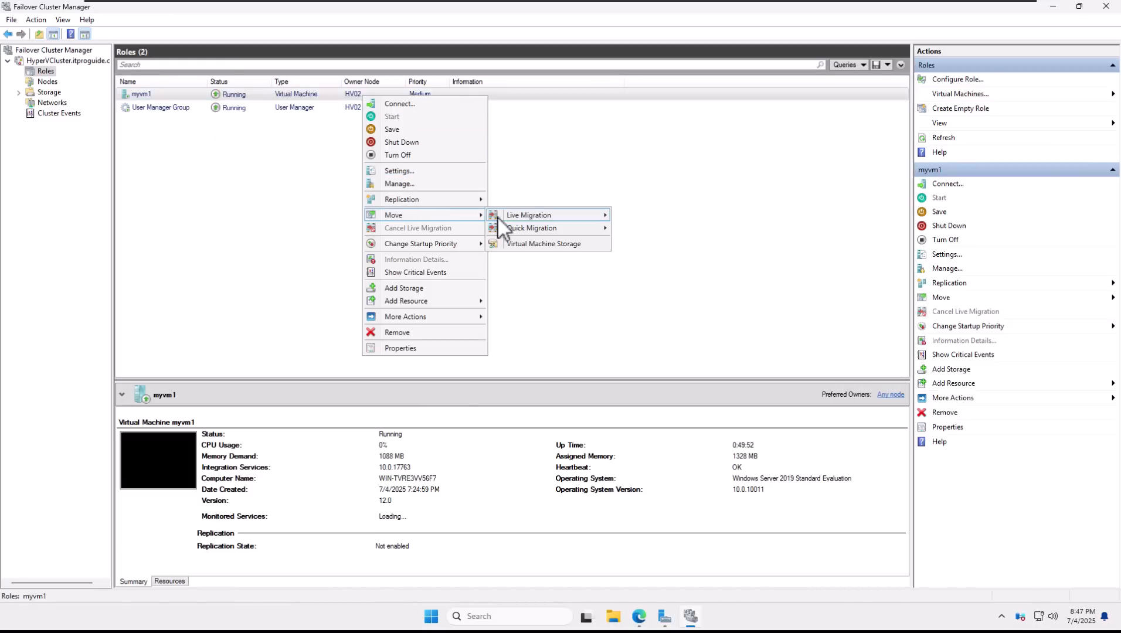
{"action": "mouse_move", "coordinate": [591, 217]}
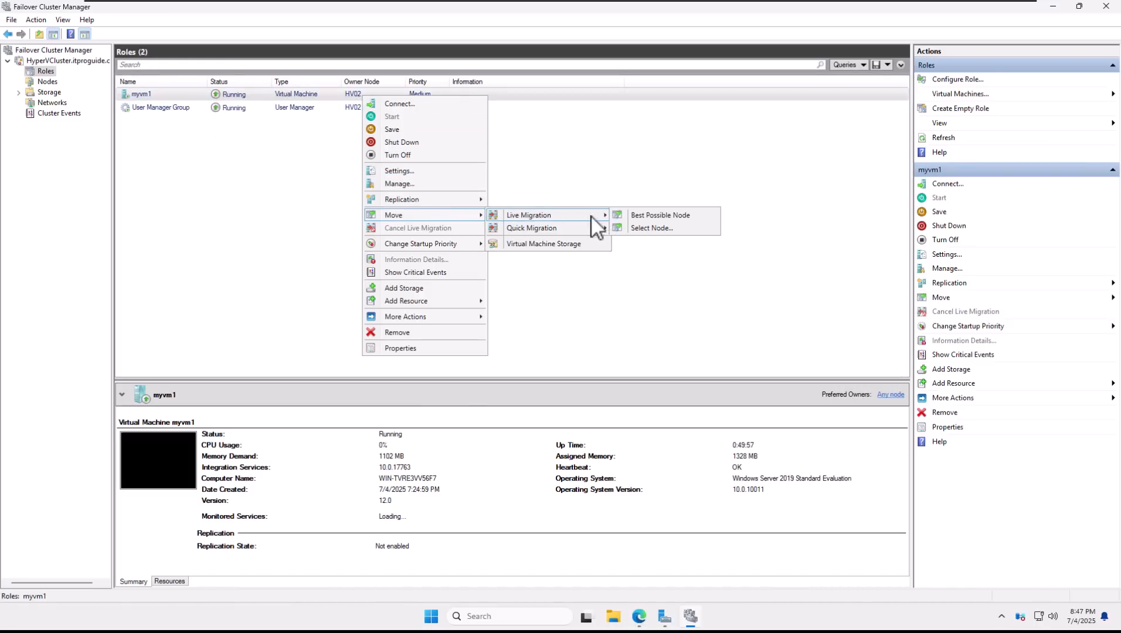
{"action": "left_click", "coordinate": [637, 229]}
{"action": "left_click", "coordinate": [502, 274]}
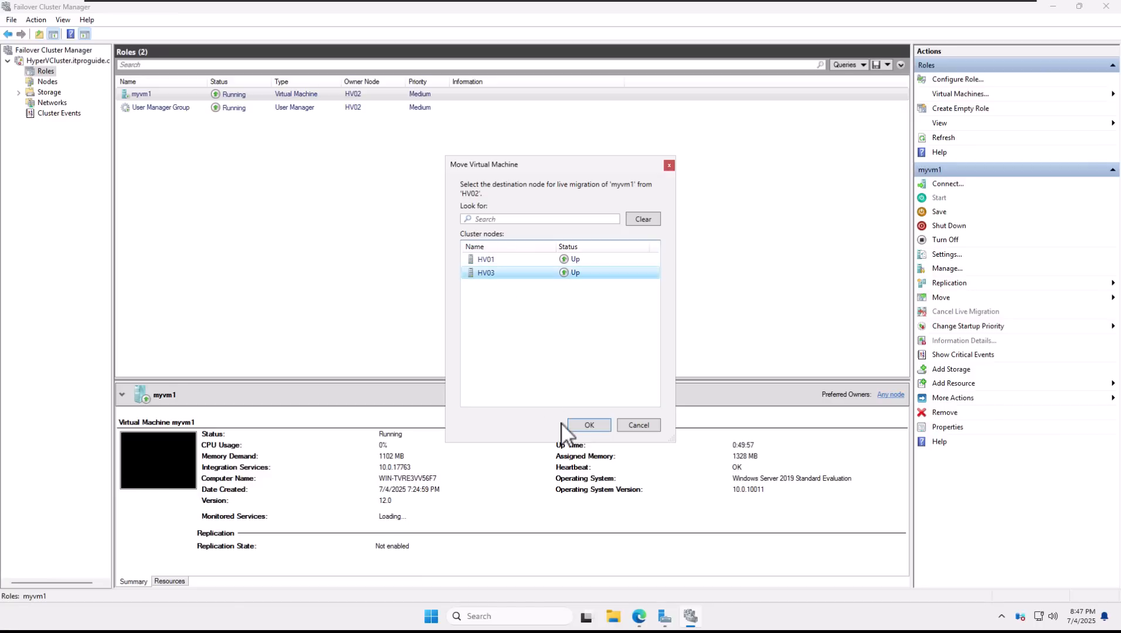
{"action": "left_click", "coordinate": [592, 428]}
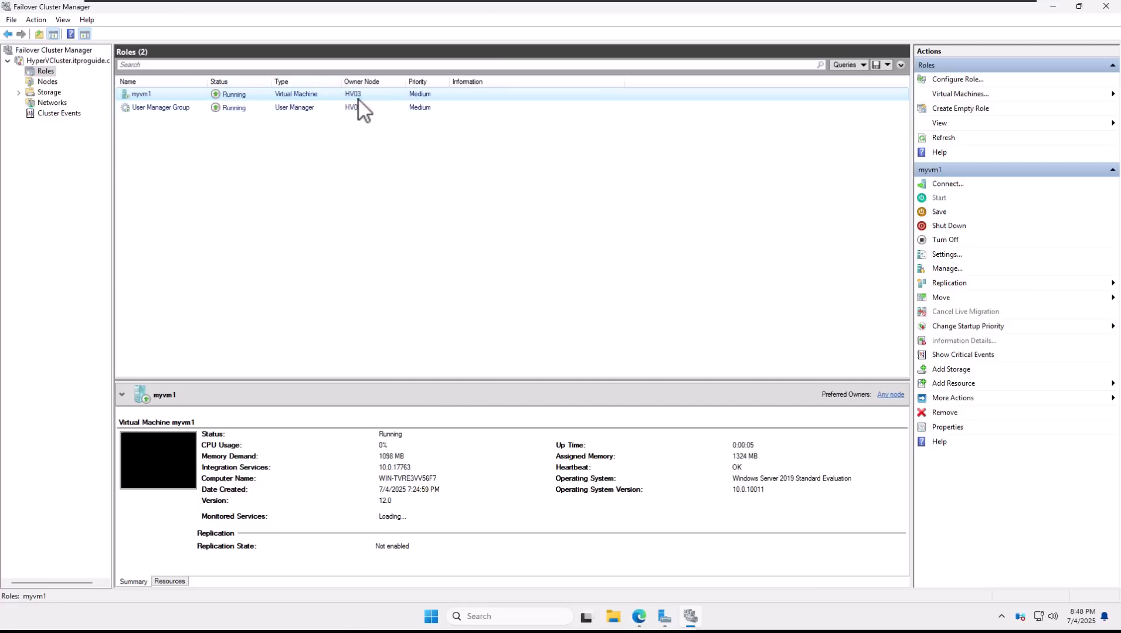
{"action": "left_click", "coordinate": [53, 85]}
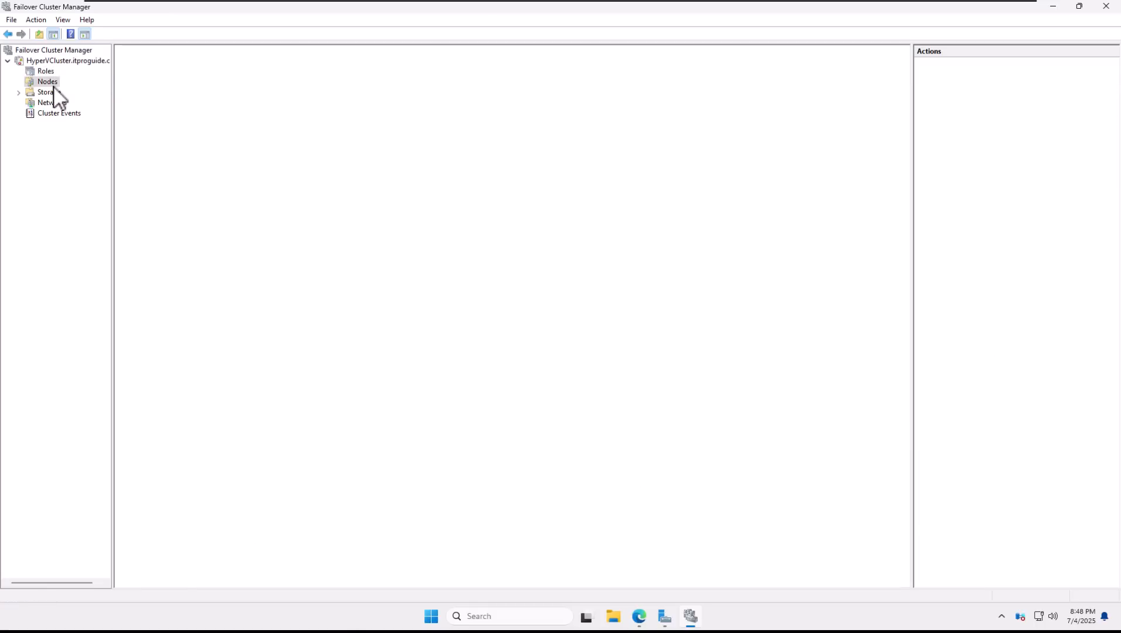